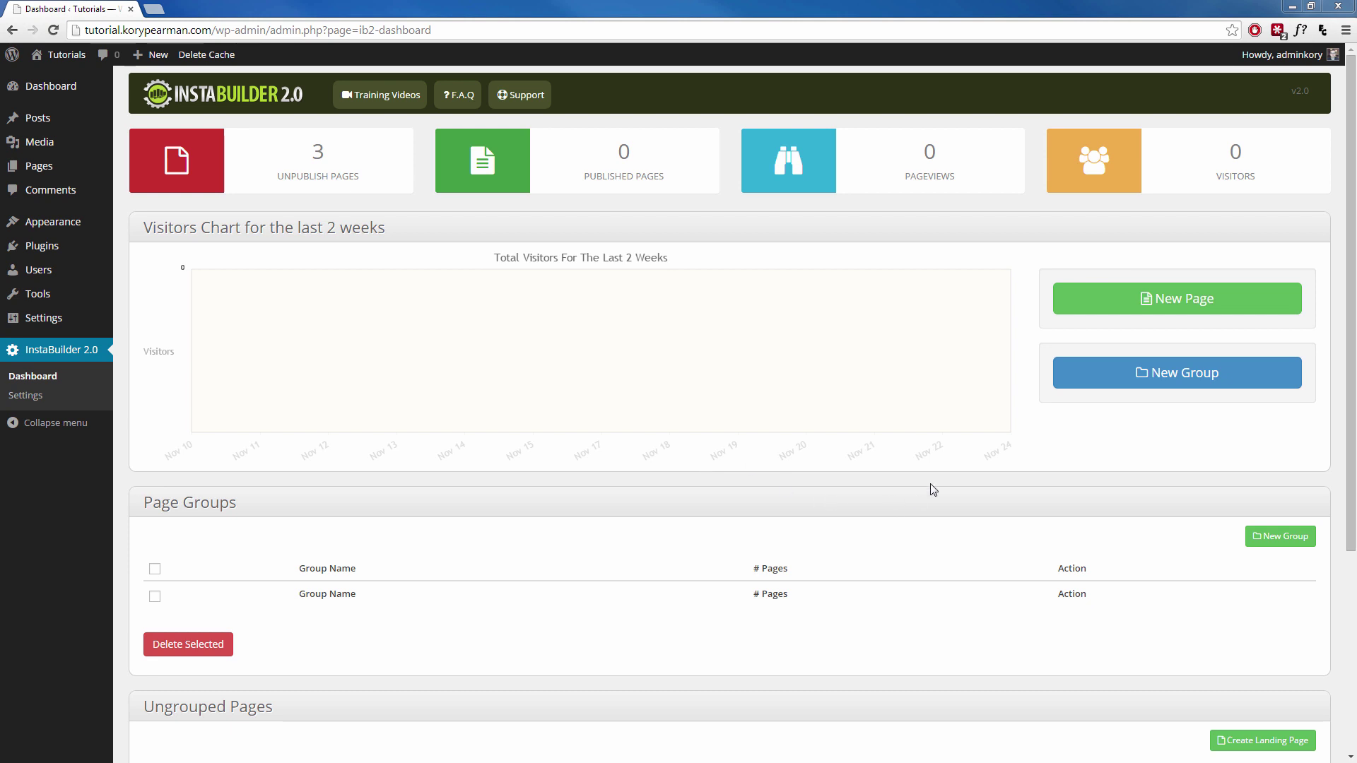
# Start a new page with template type Squeeze Page and sub-type 2 Steps Opt-In
pyautogui.click(1173, 298)
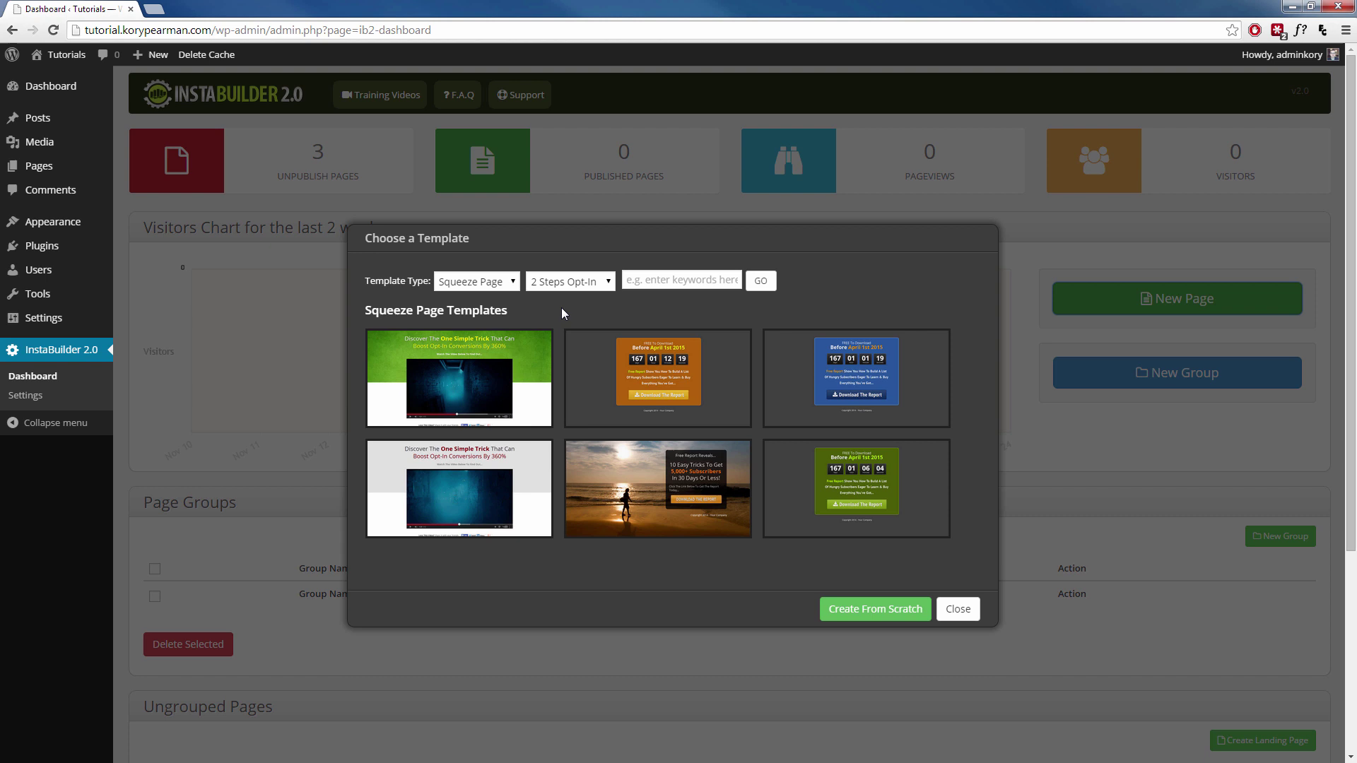
pyautogui.click(488, 282)
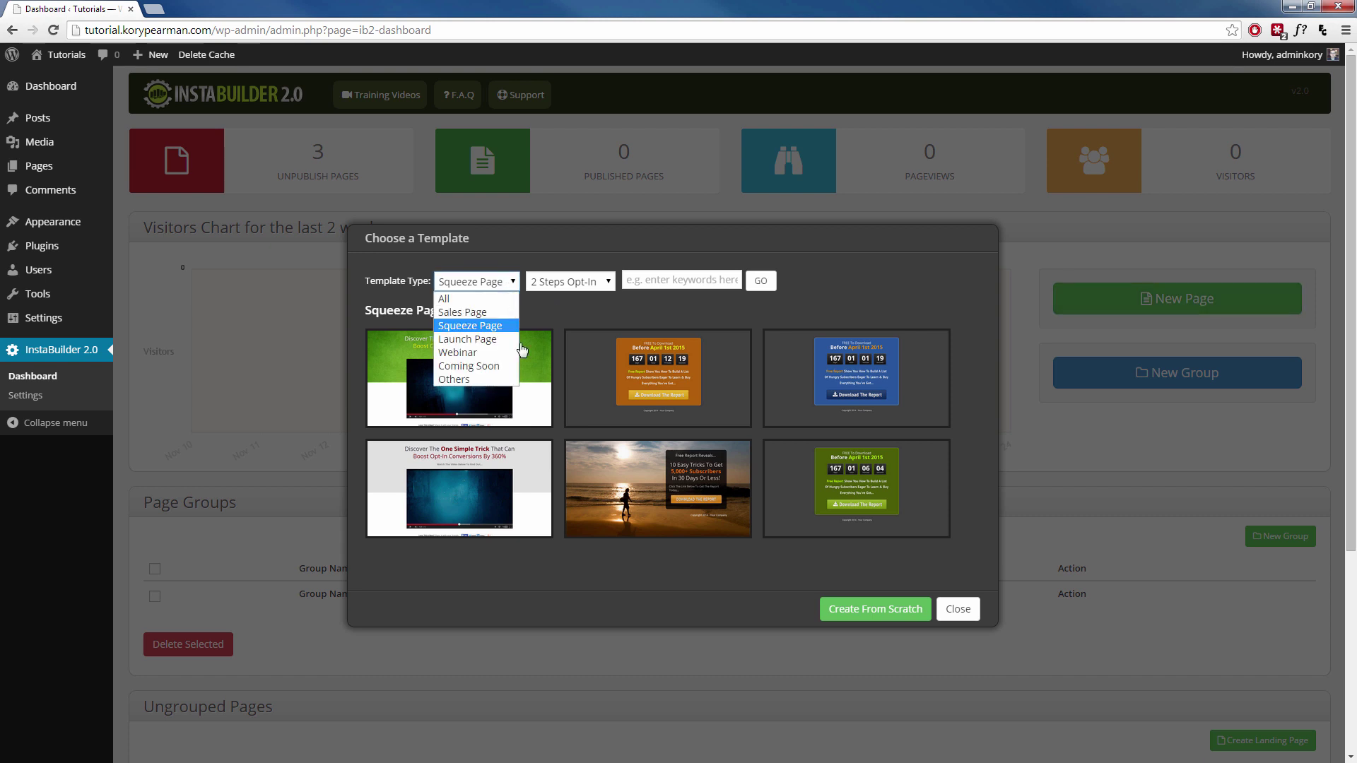
pyautogui.click(487, 328)
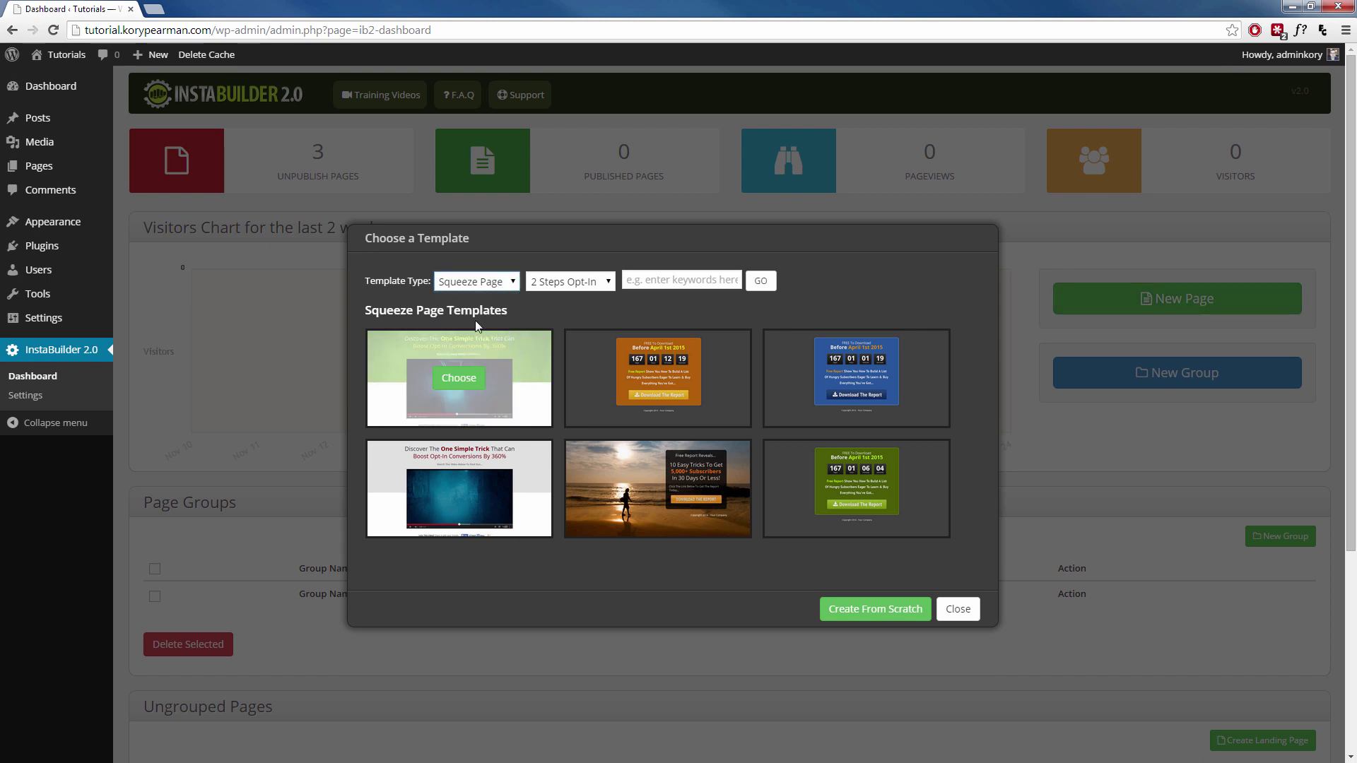
pyautogui.click(586, 284)
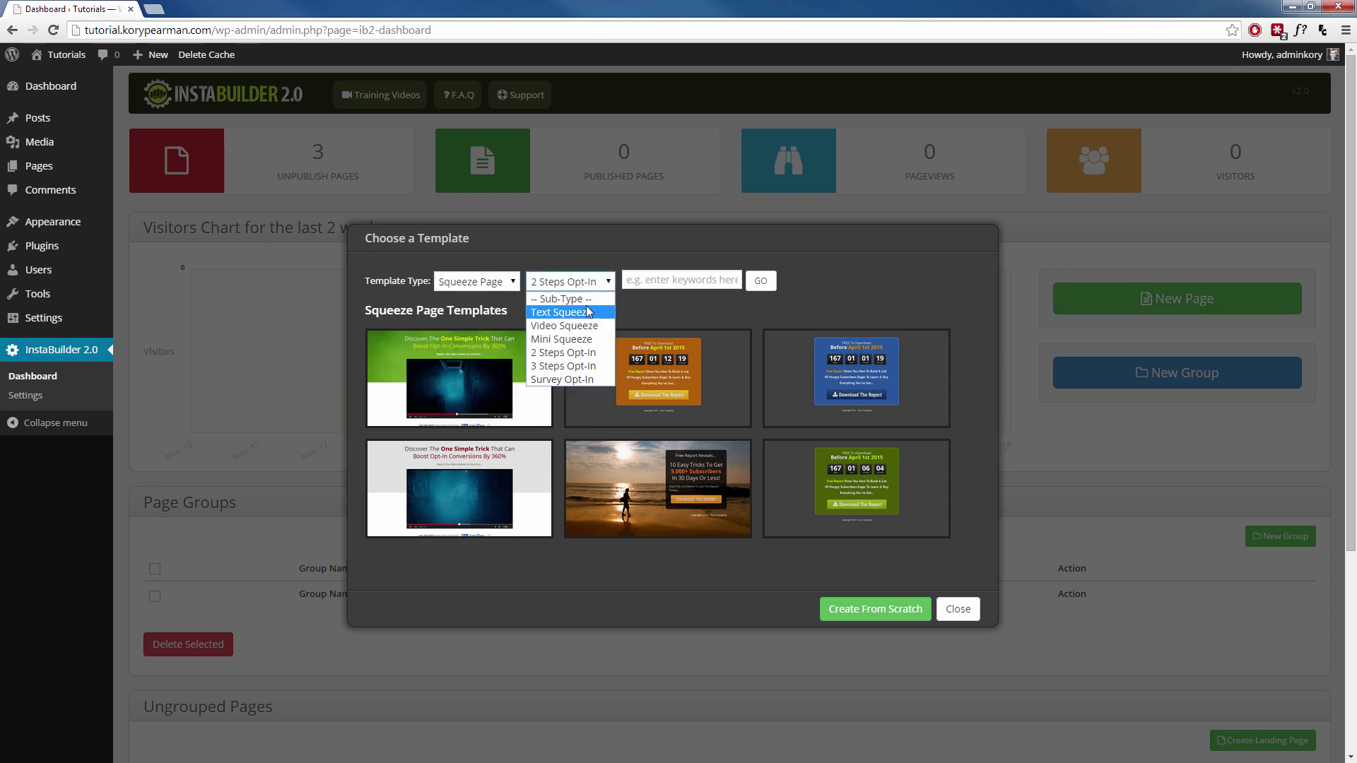
pyautogui.click(587, 353)
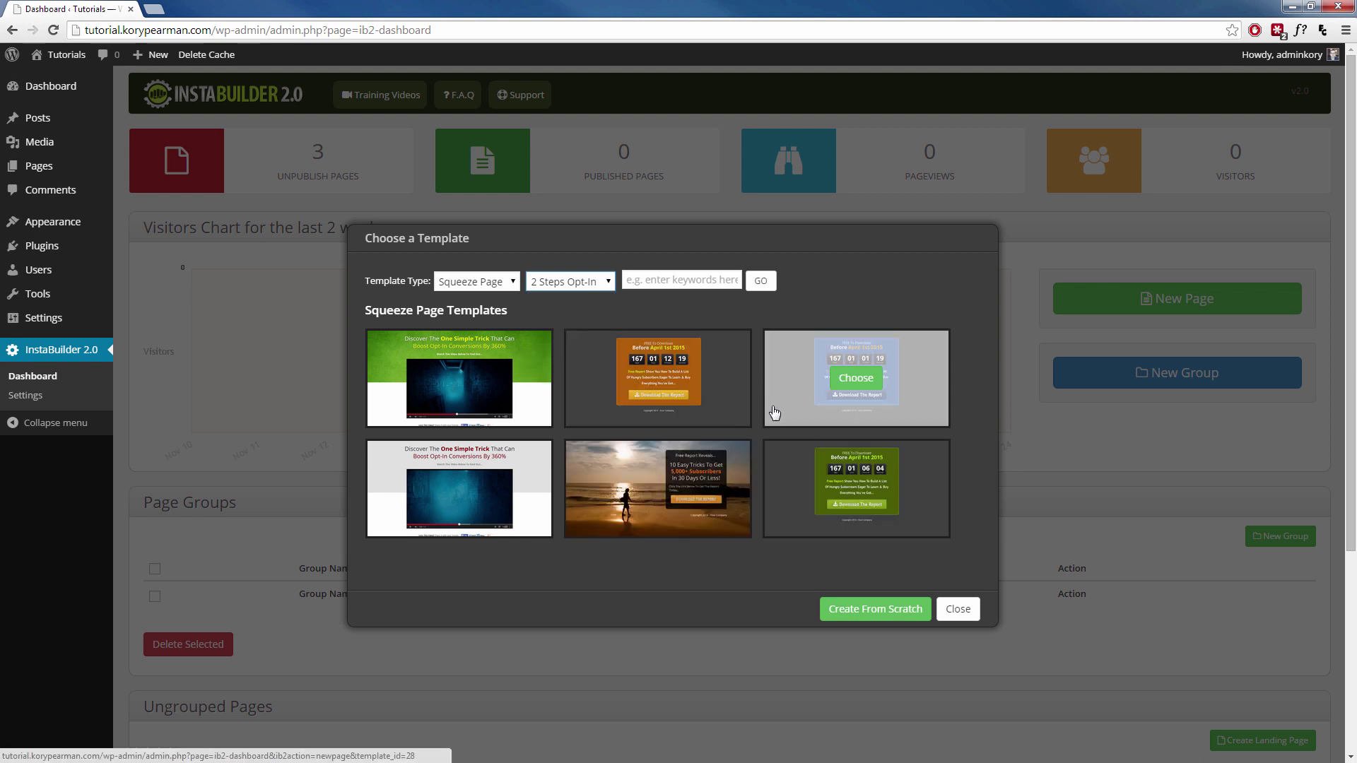
# Build the page from the beach-sunset template
pyautogui.moveTo(535, 381)
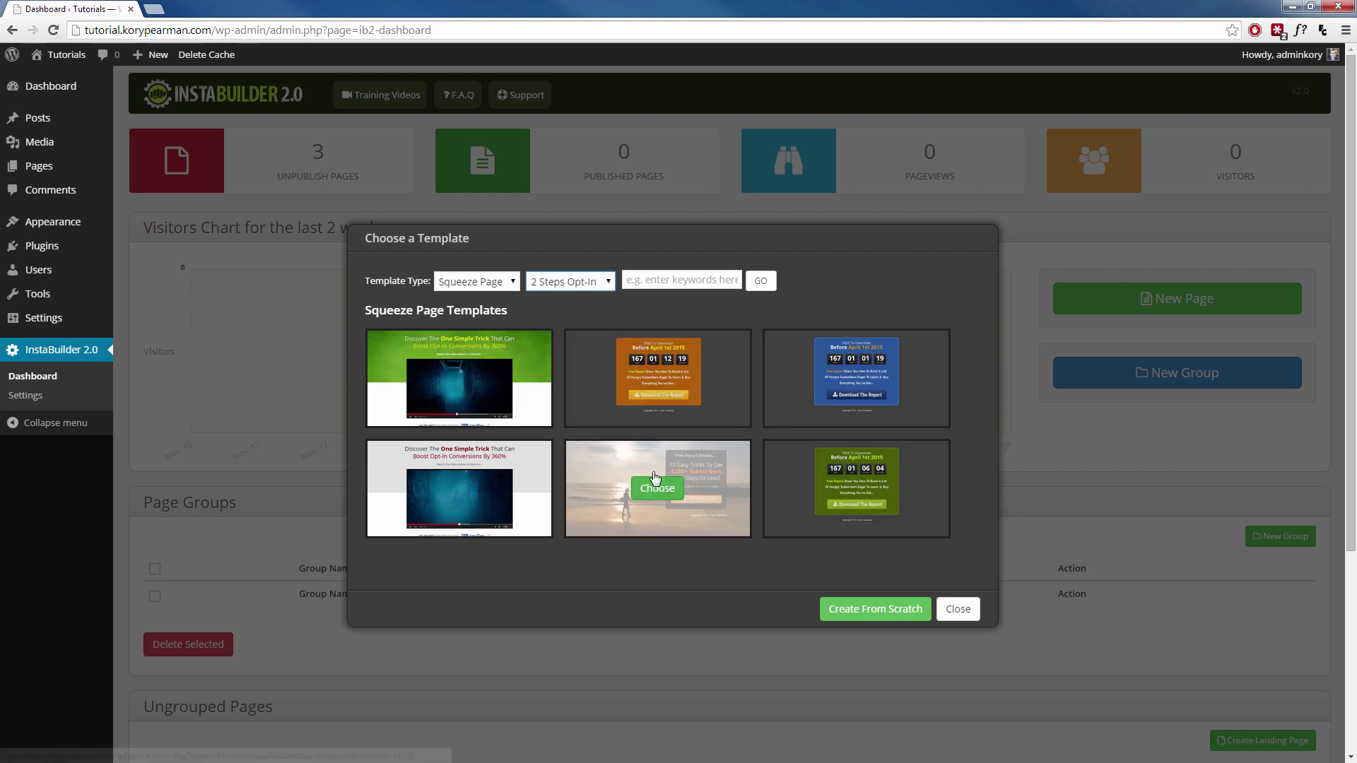
pyautogui.moveTo(790, 402)
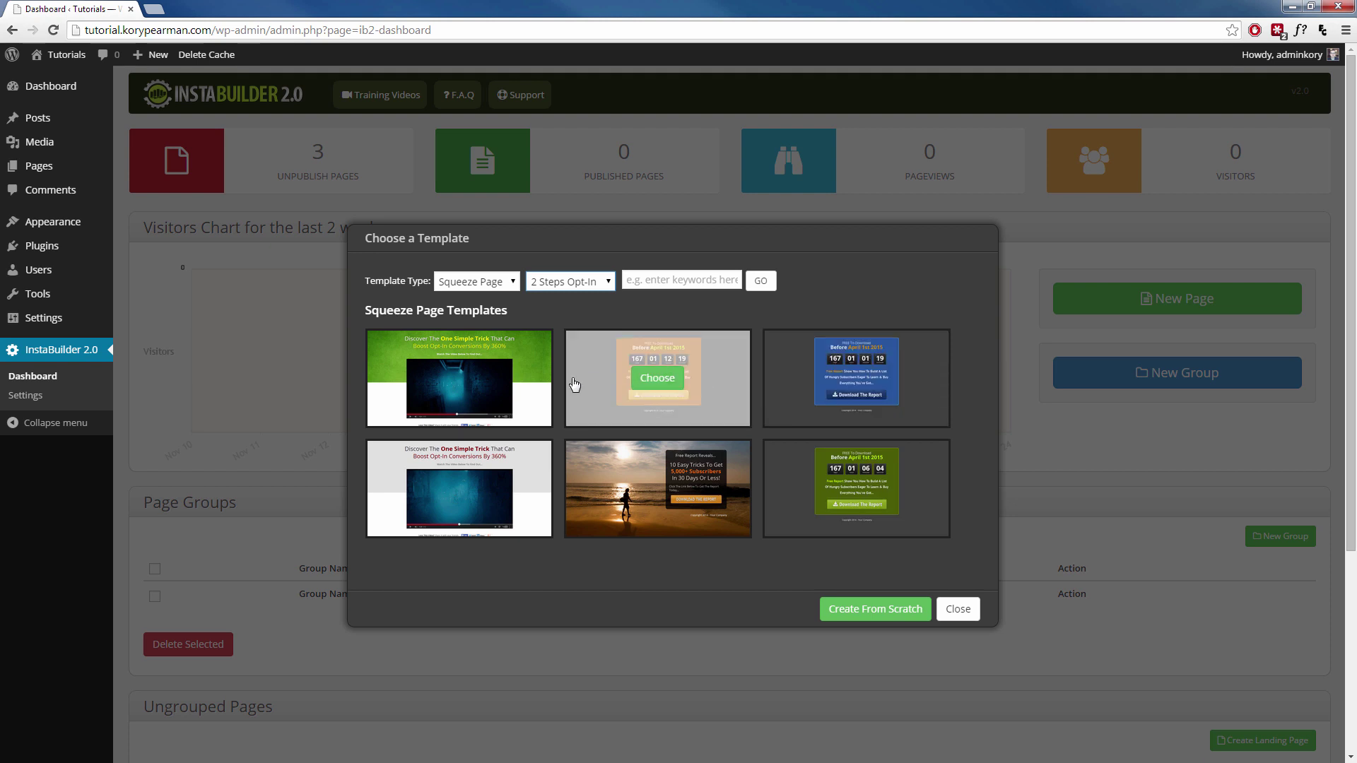
pyautogui.moveTo(570, 456)
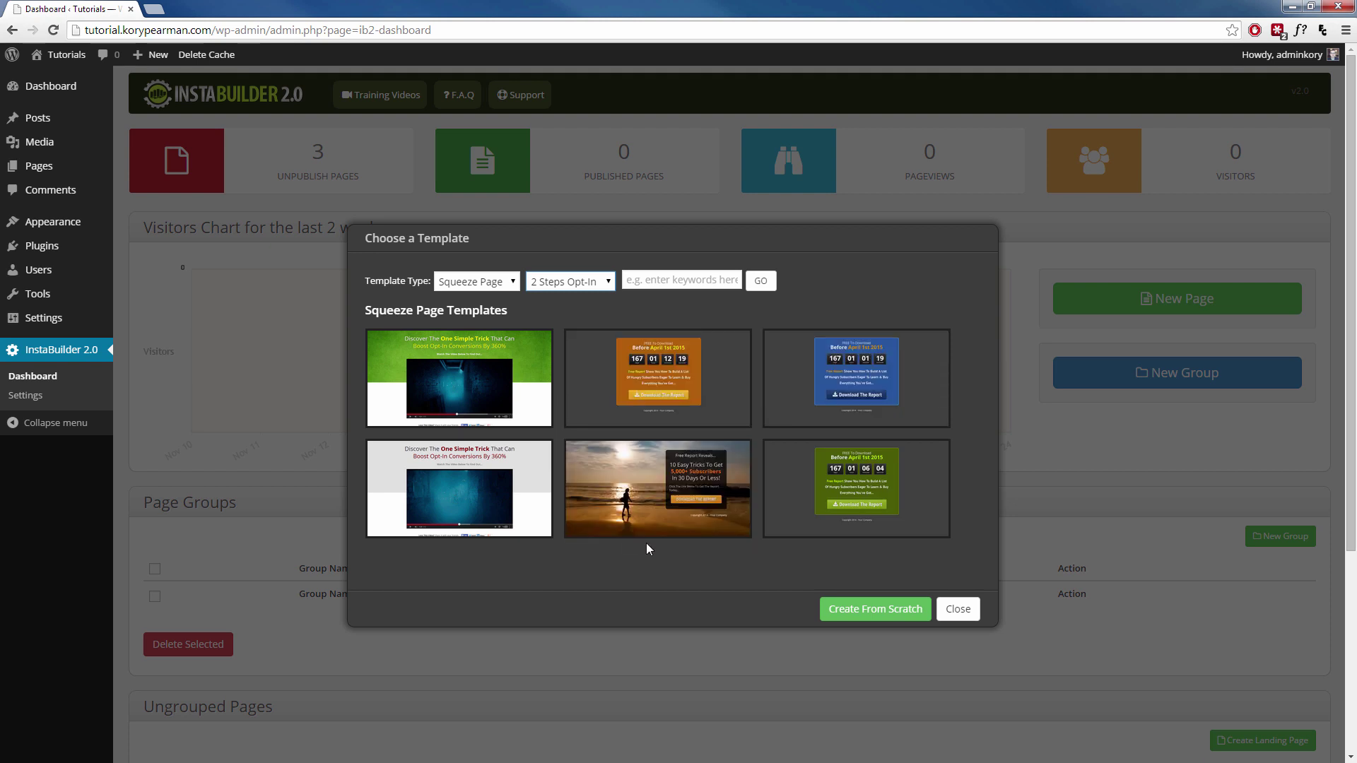
pyautogui.moveTo(720, 529)
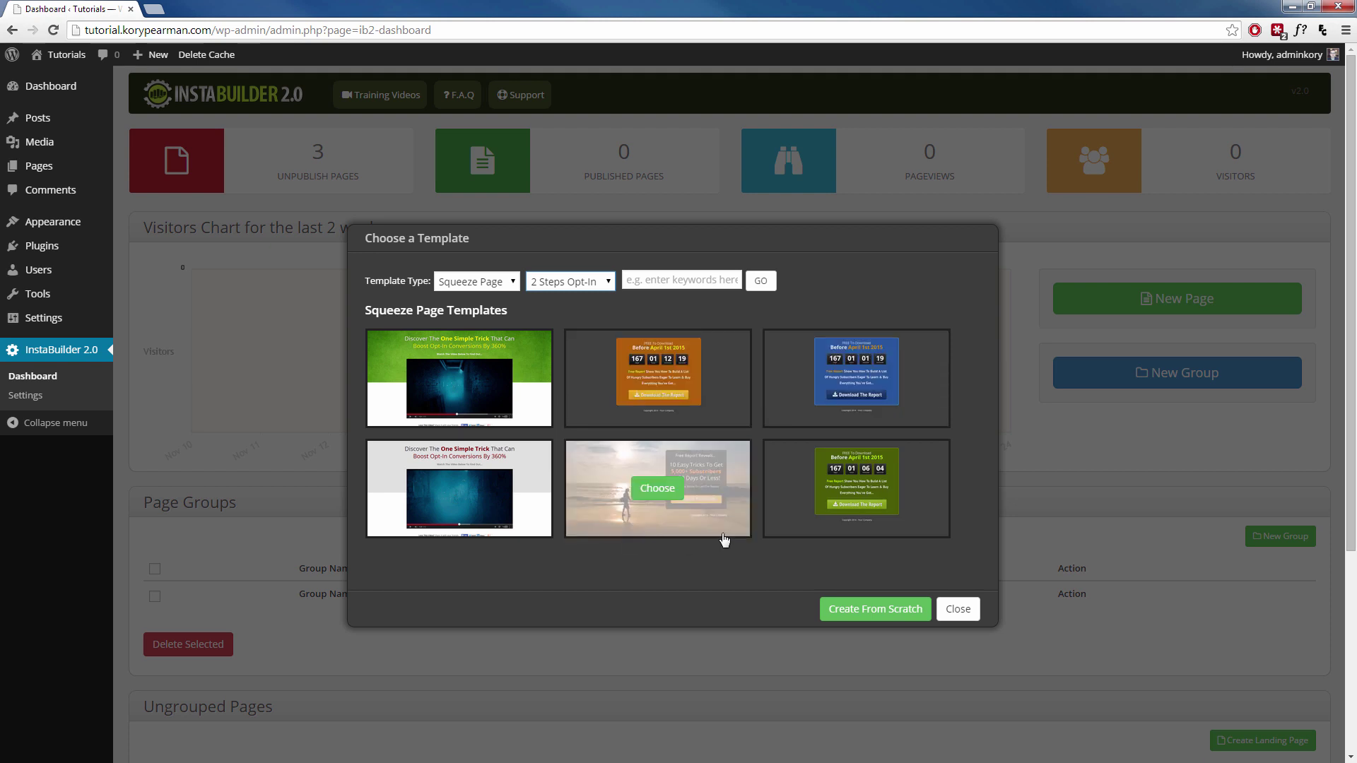
pyautogui.click(657, 490)
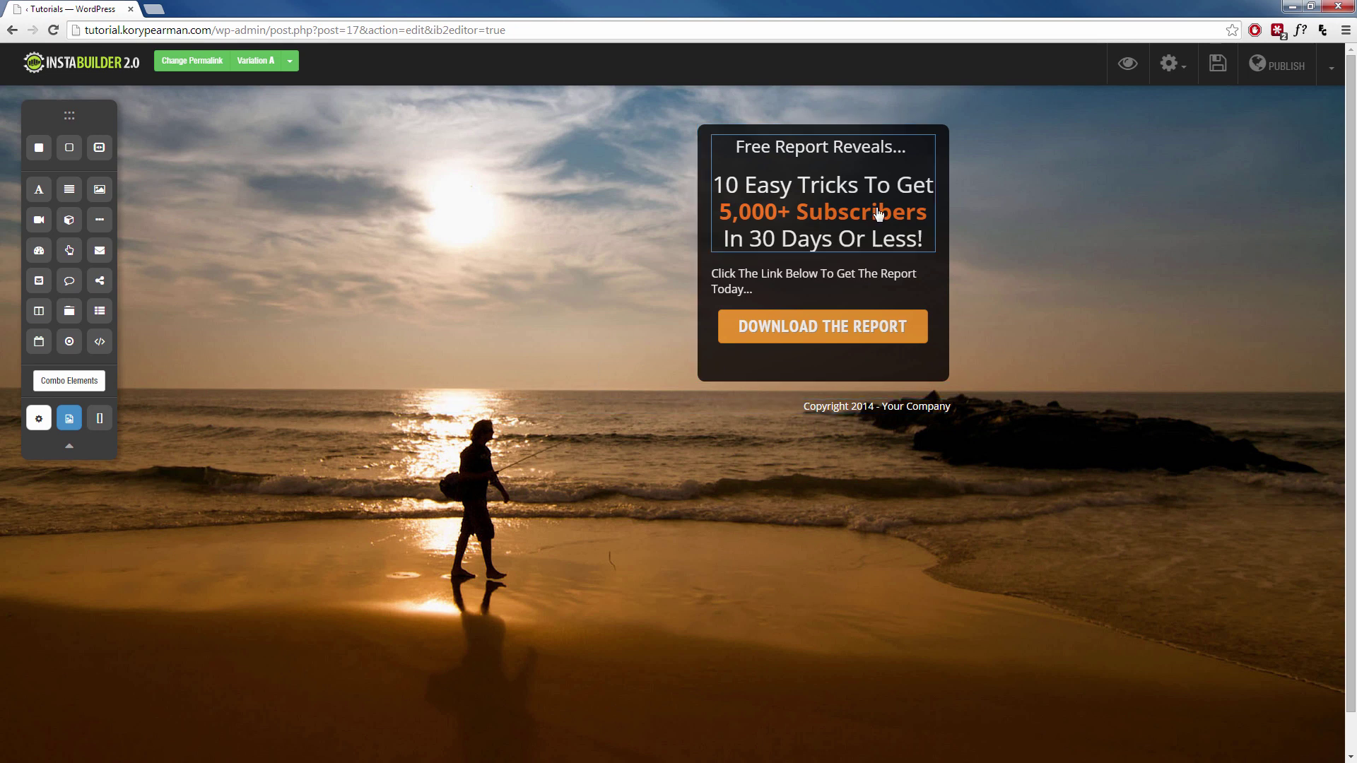
pyautogui.click(851, 164)
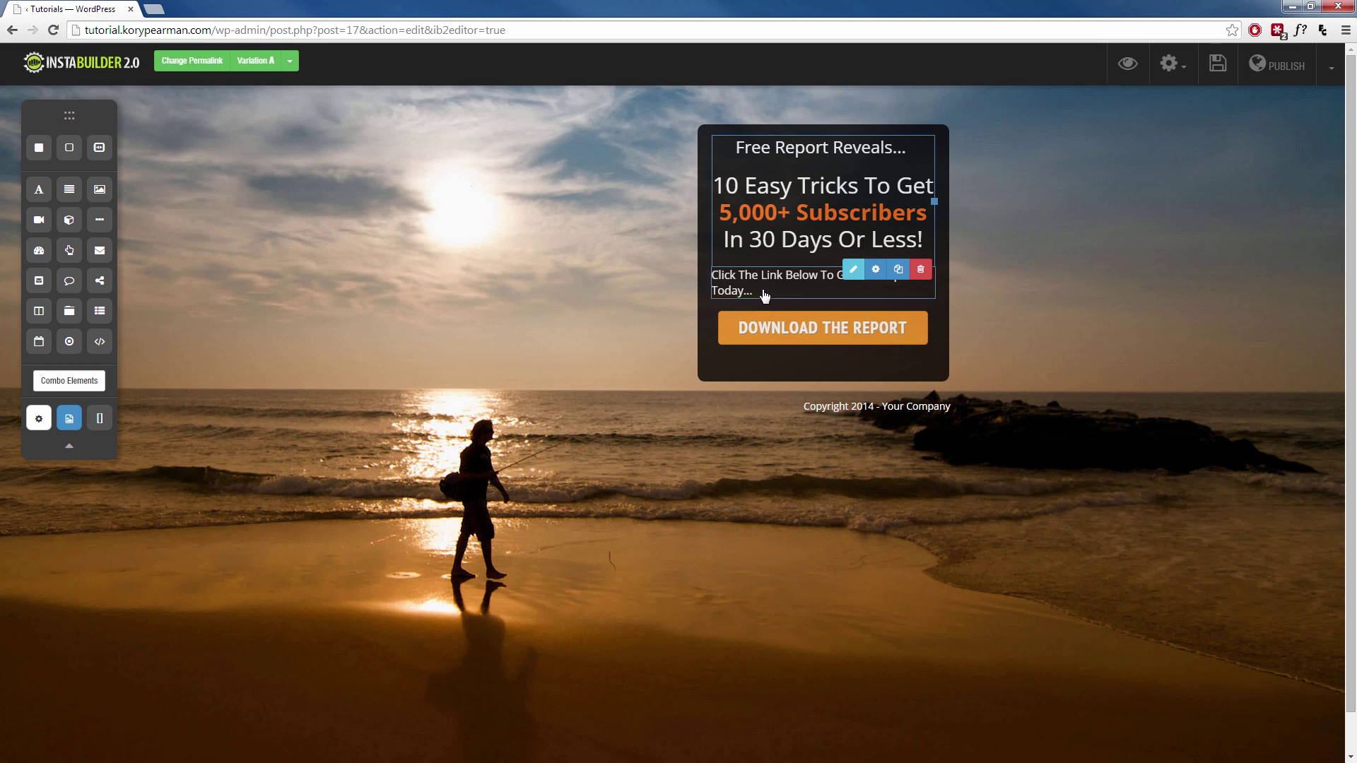
# In the DOWNLOAD THE REPORT button's settings, change Target Link Type to PopUp
pyautogui.click(838, 333)
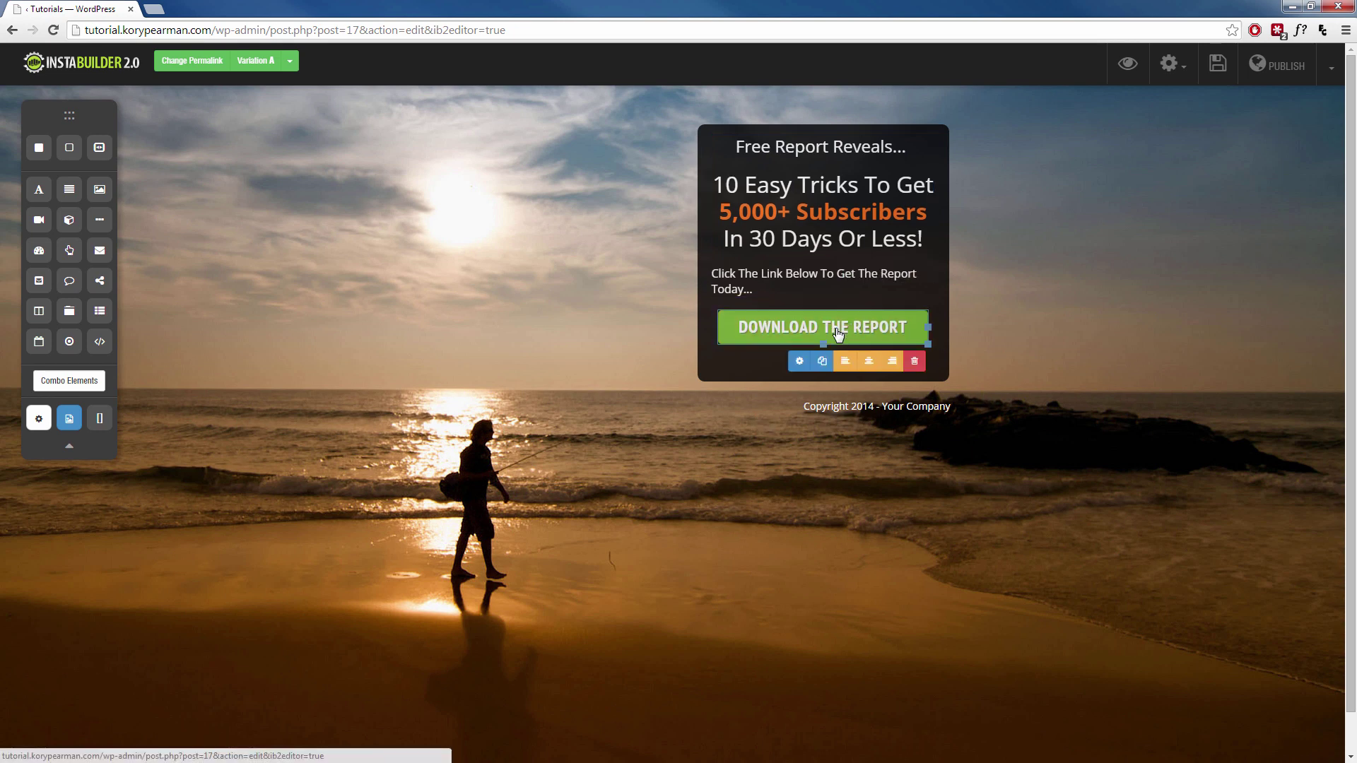
pyautogui.click(801, 362)
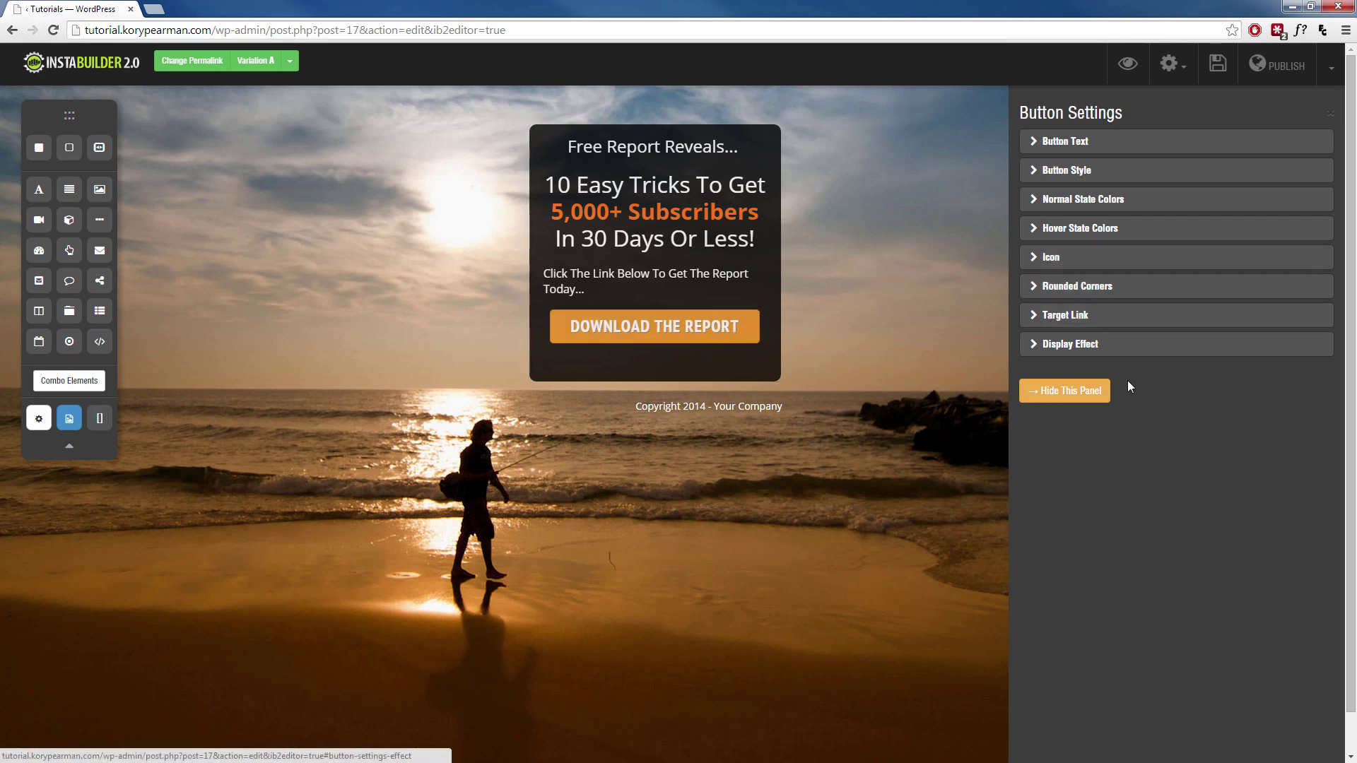
pyautogui.click(1036, 317)
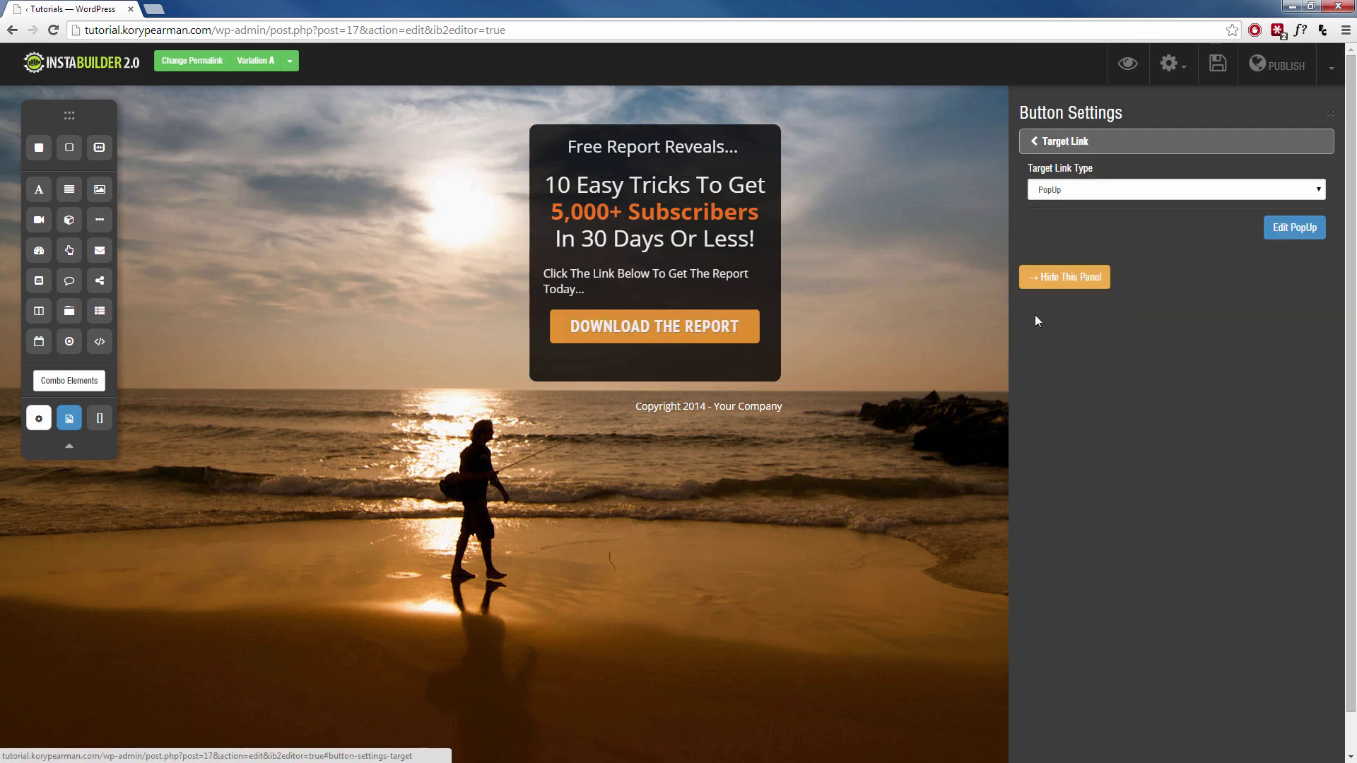
pyautogui.click(1192, 191)
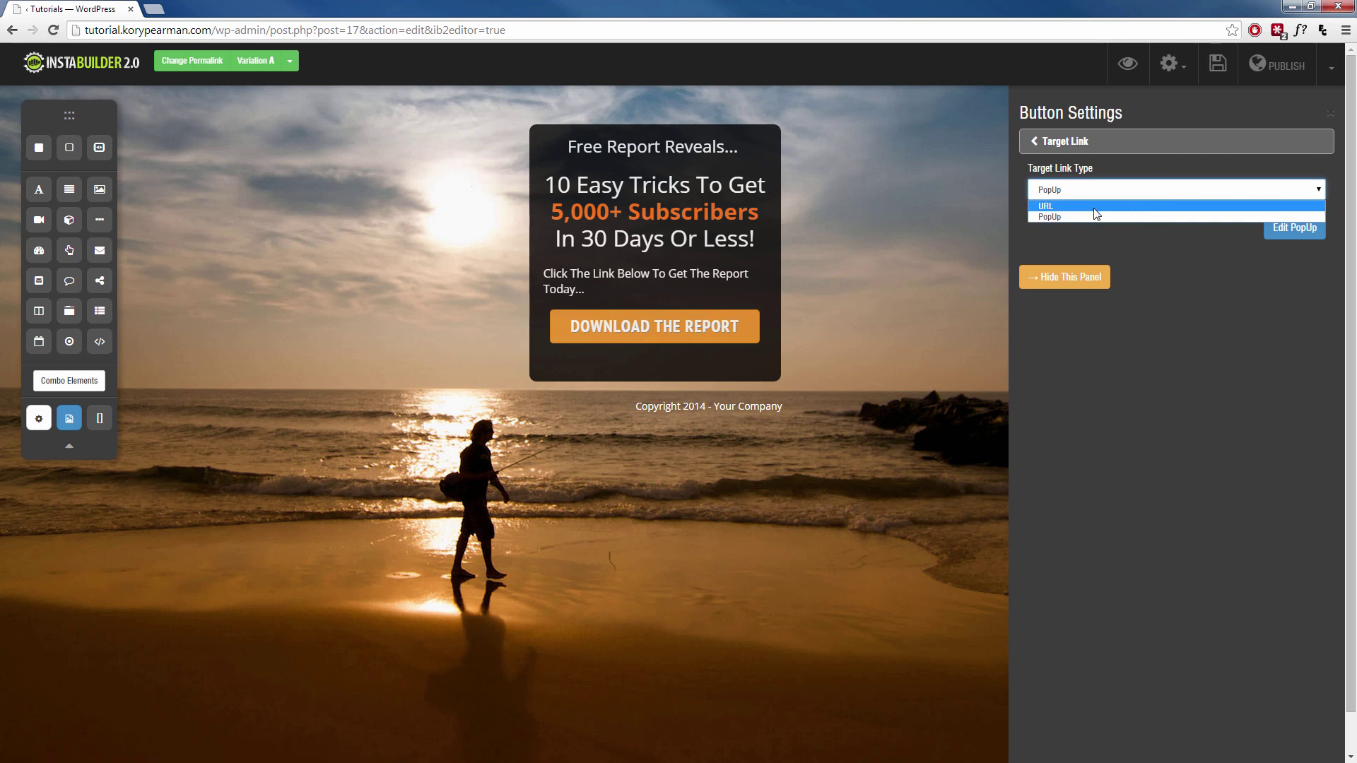
pyautogui.click(1106, 218)
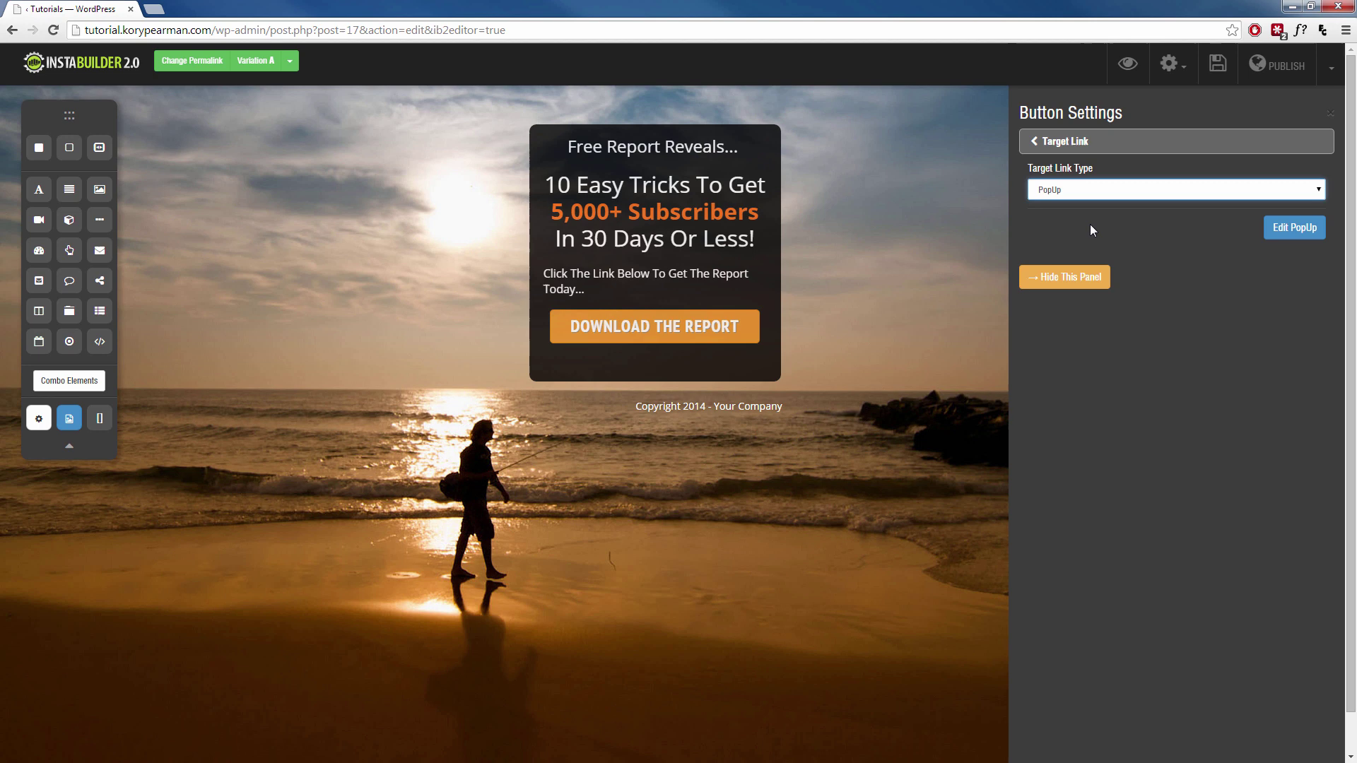
# In the popup editor, append ' More Headline' to the headline ending 'In 30 Days Or Less'
pyautogui.click(1298, 231)
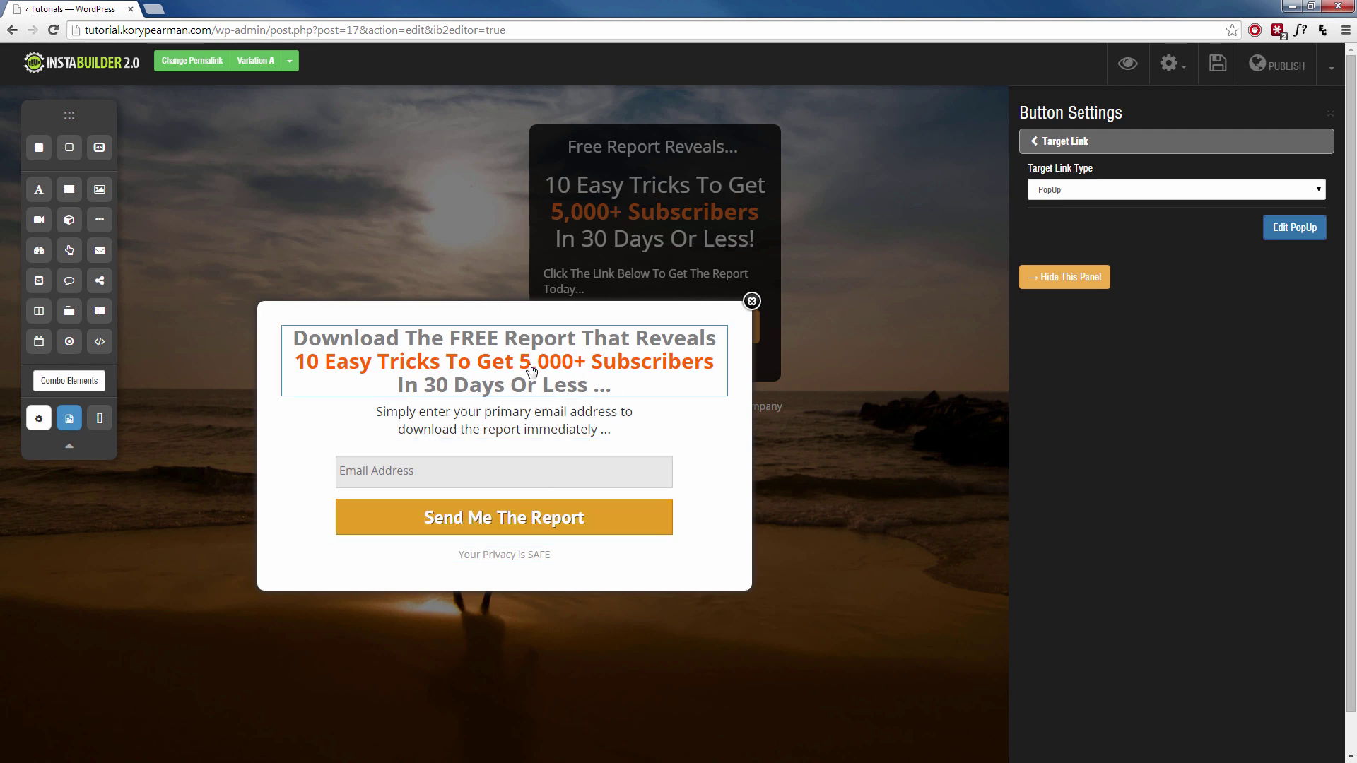
pyautogui.click(506, 364)
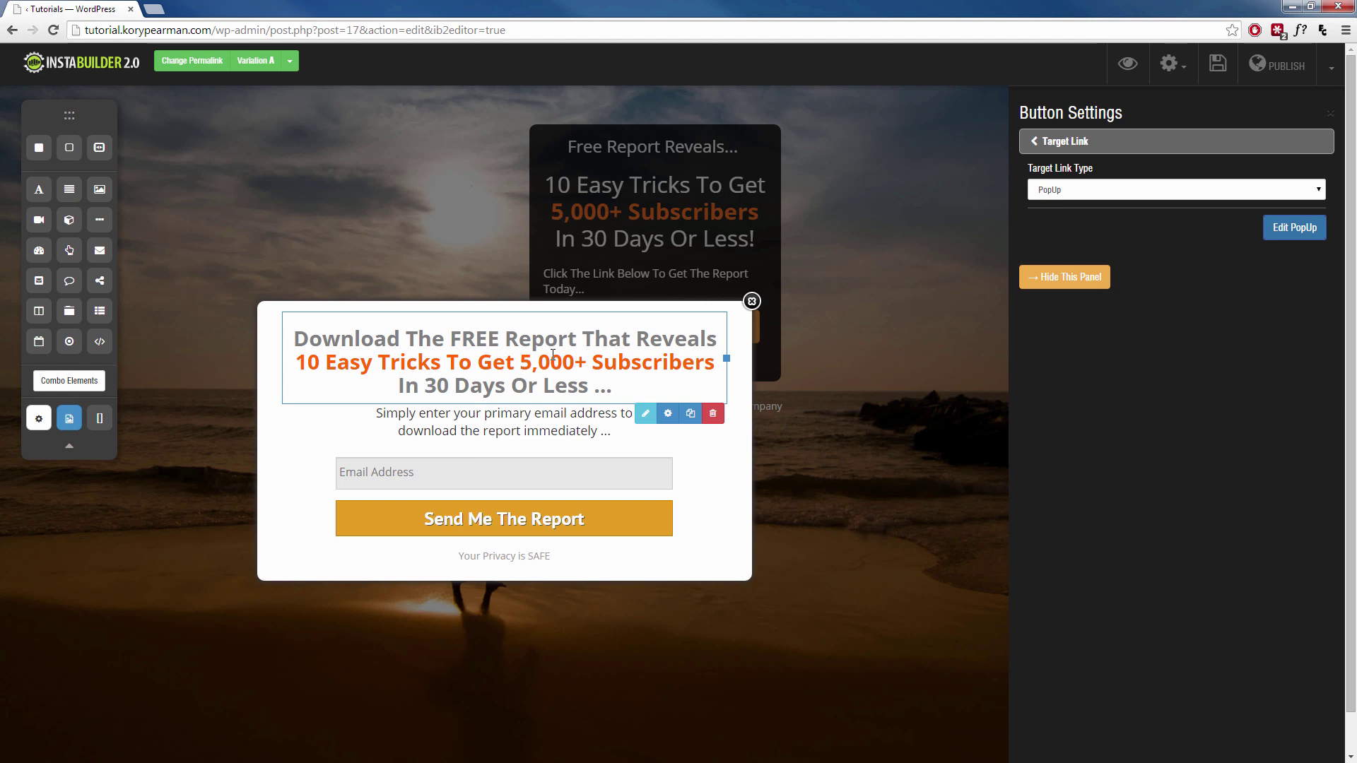
pyautogui.click(644, 415)
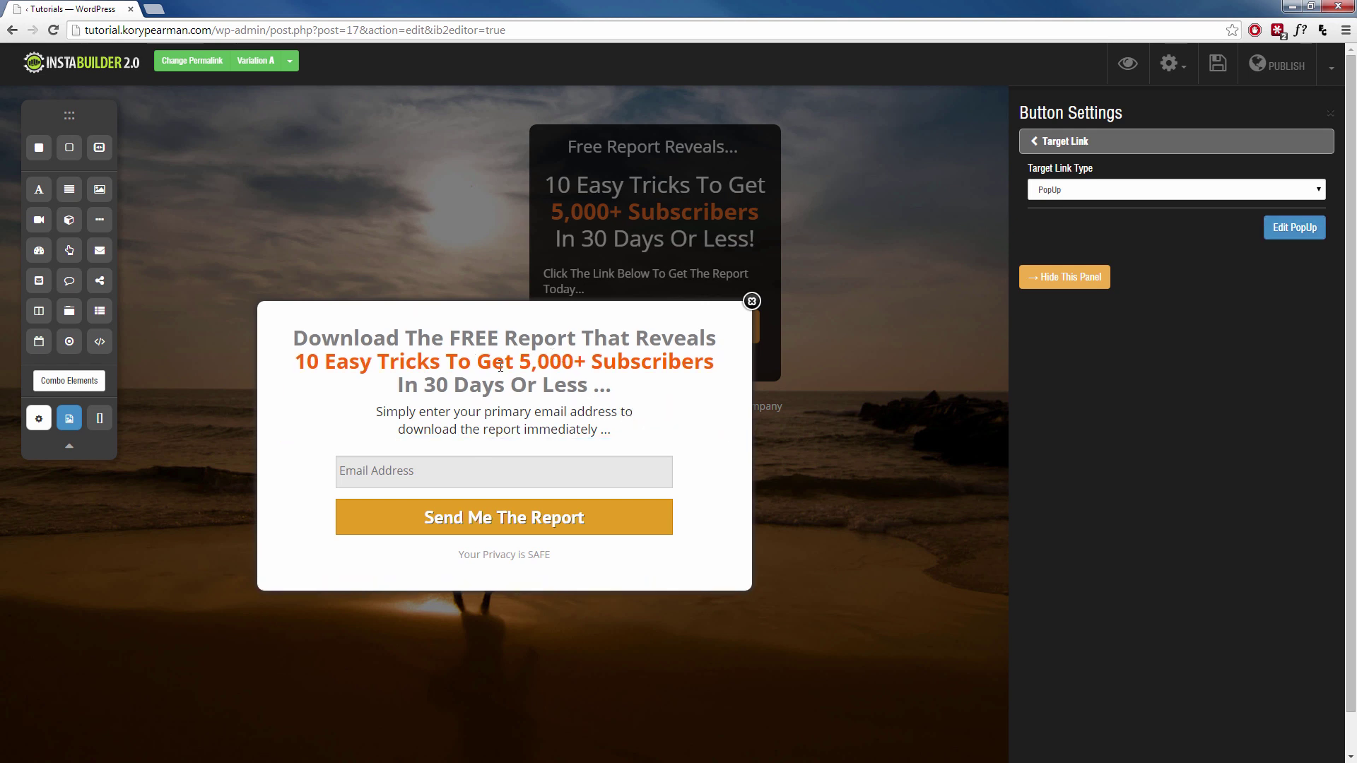
pyautogui.click(614, 380)
pyautogui.write('More Headline')
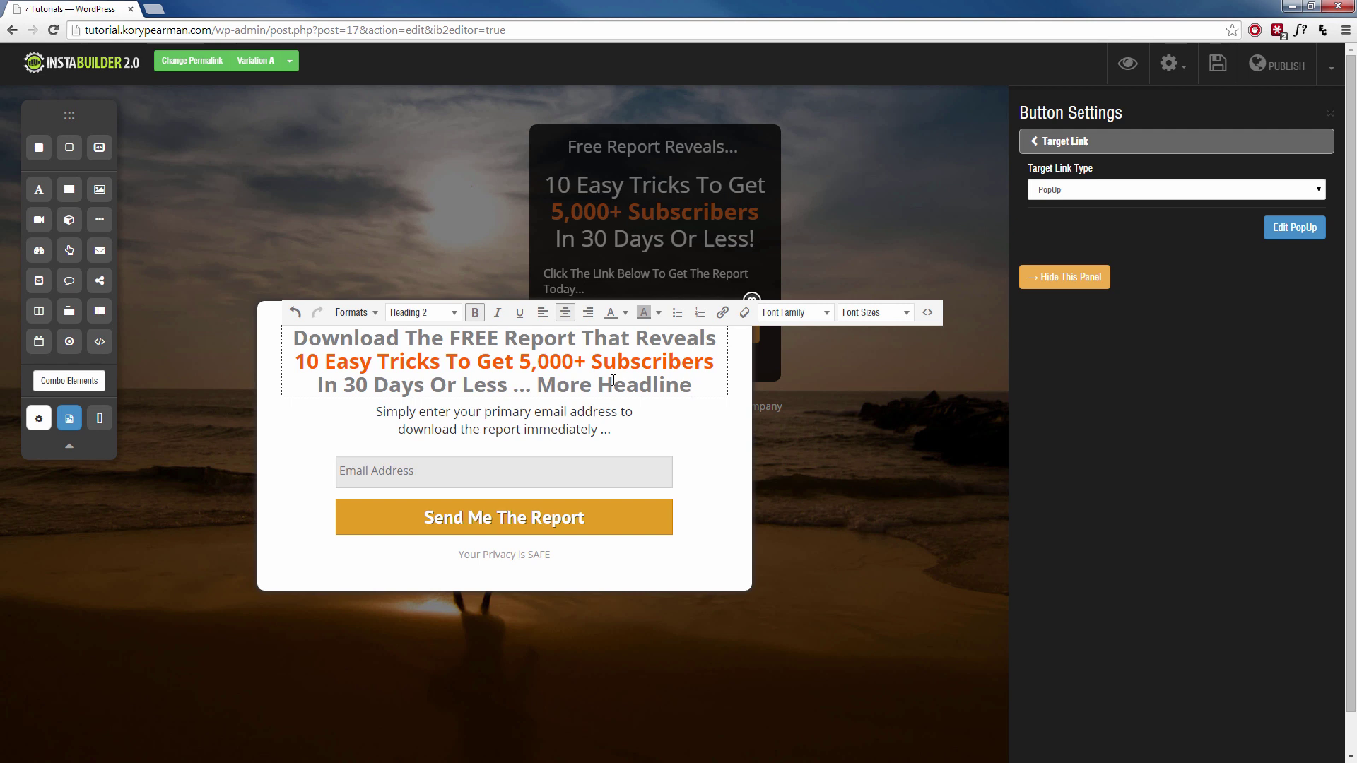
pyautogui.click(479, 428)
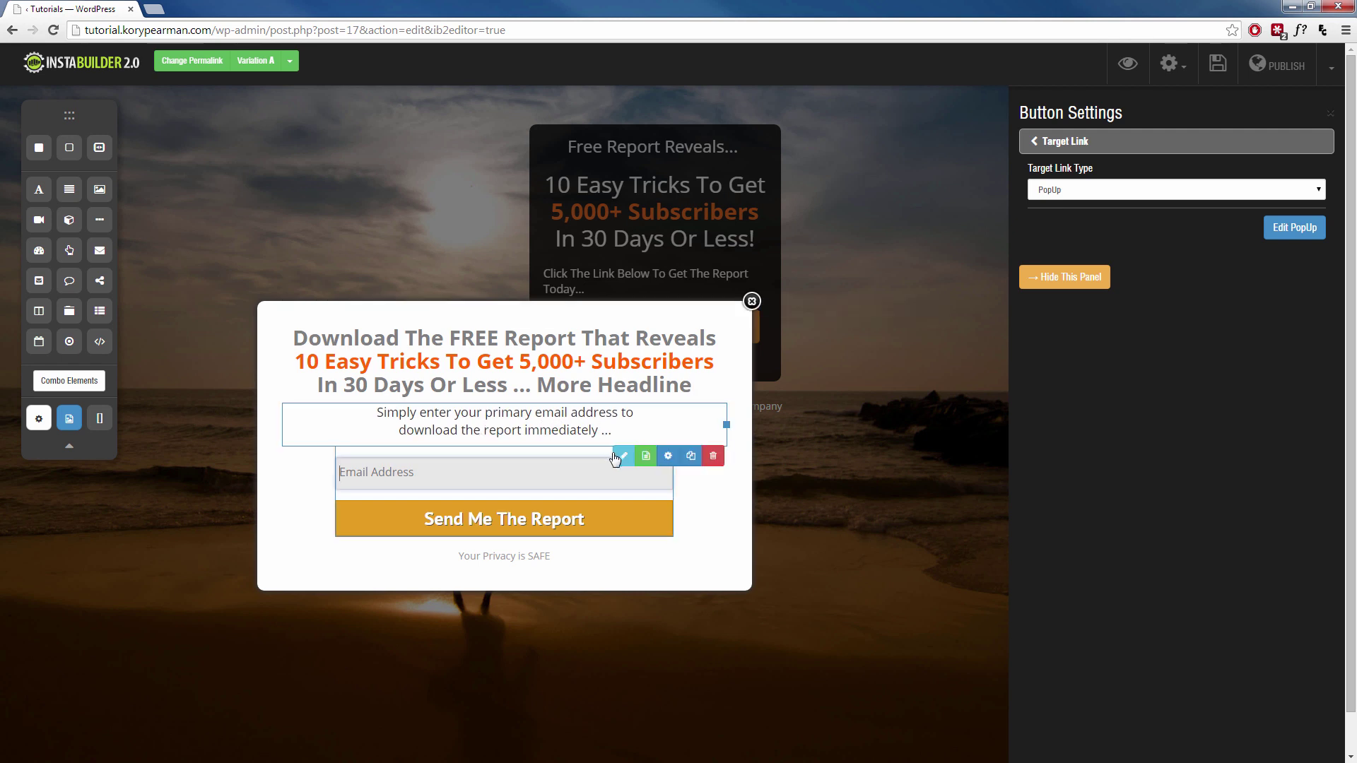
pyautogui.click(621, 458)
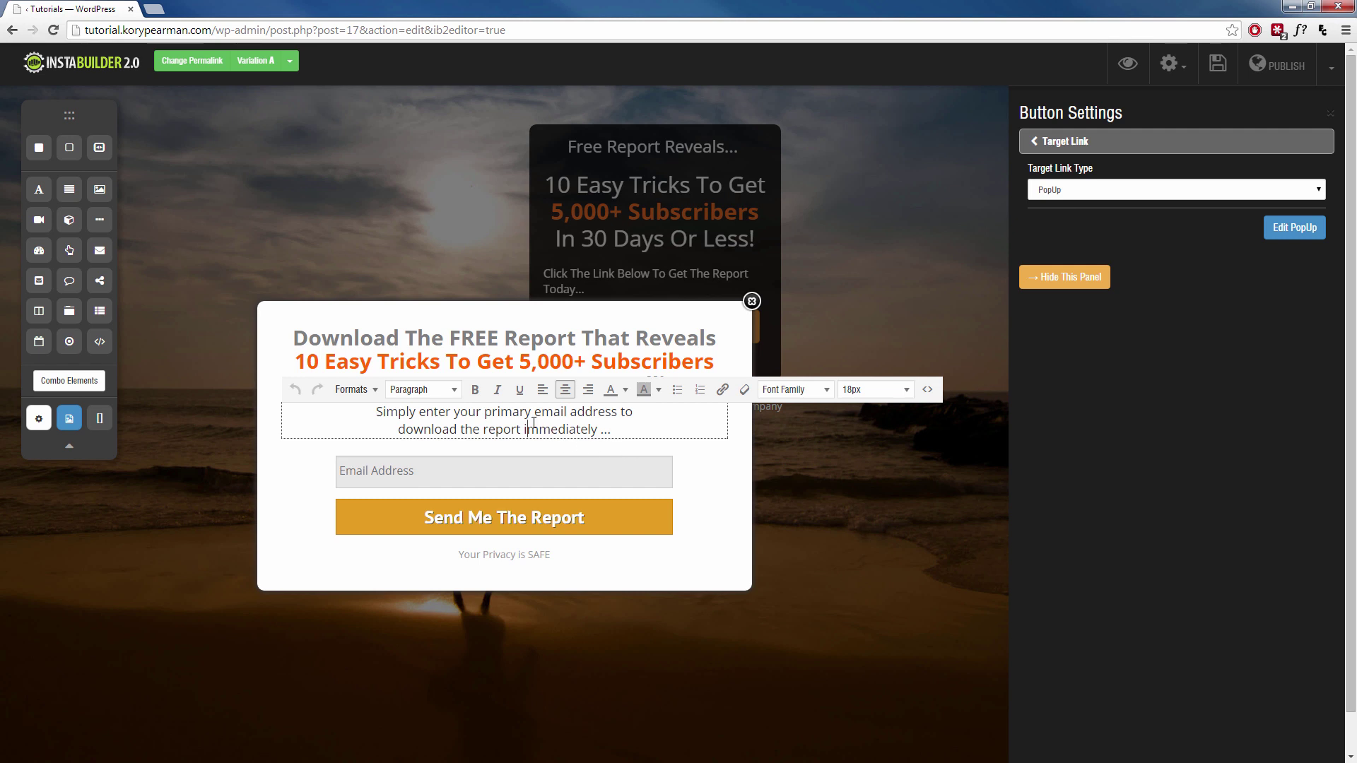
pyautogui.click(516, 468)
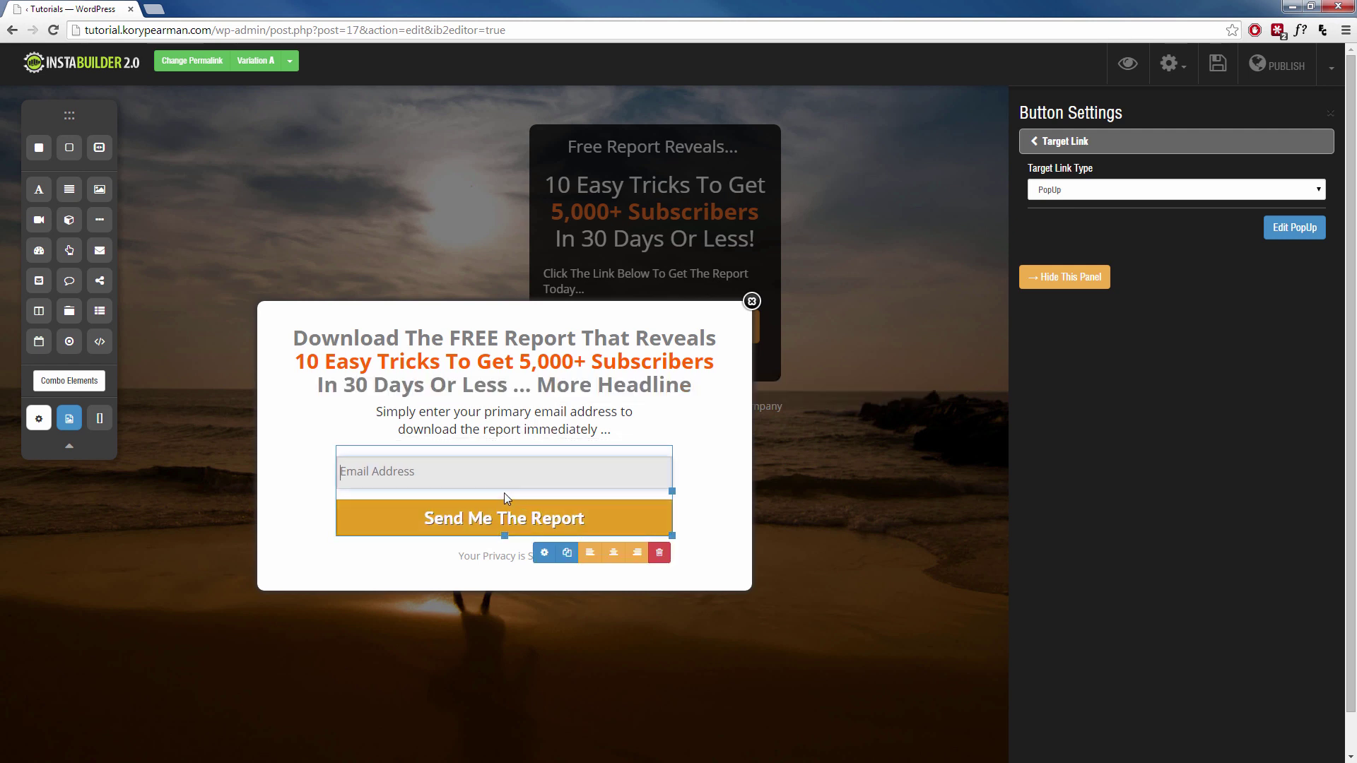
# Look over the opt-in form's HTML code section without changes, then hide the settings panel
pyautogui.click(547, 559)
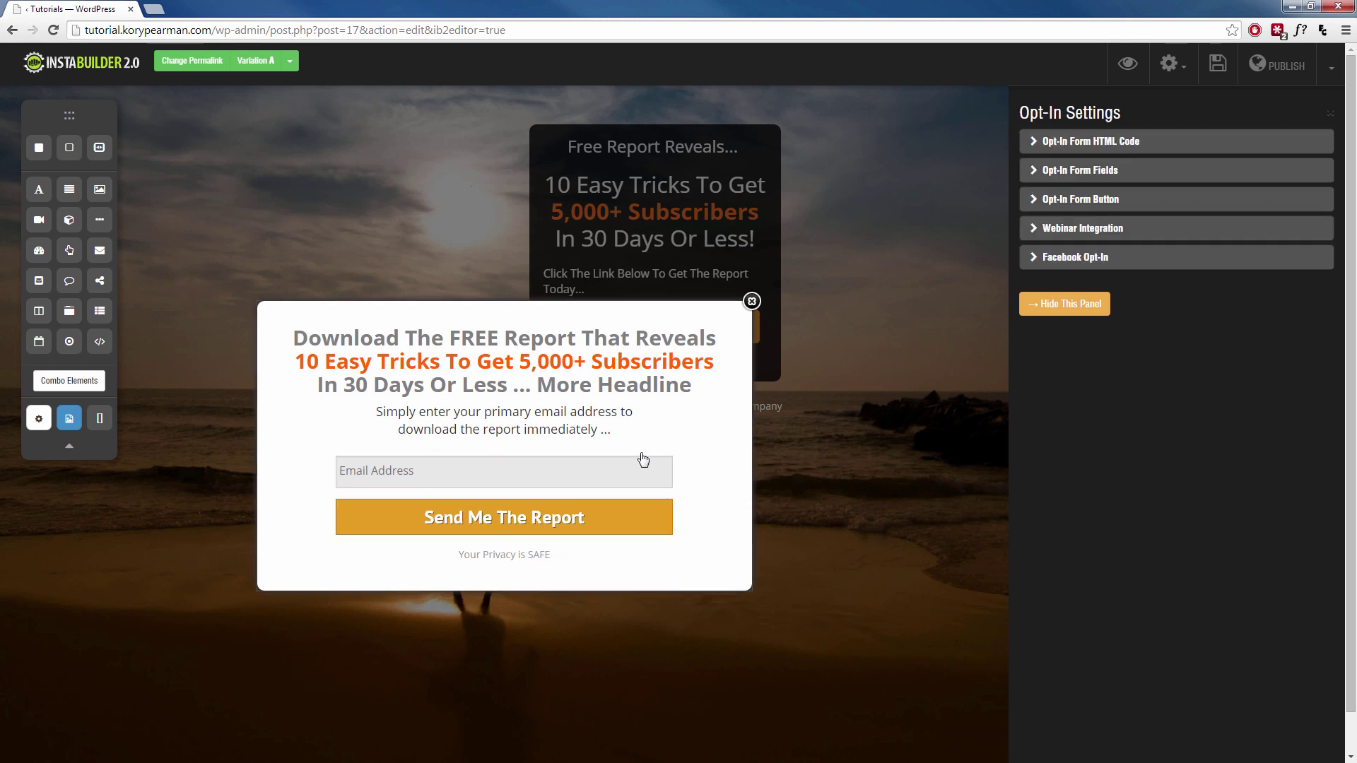
pyautogui.click(557, 491)
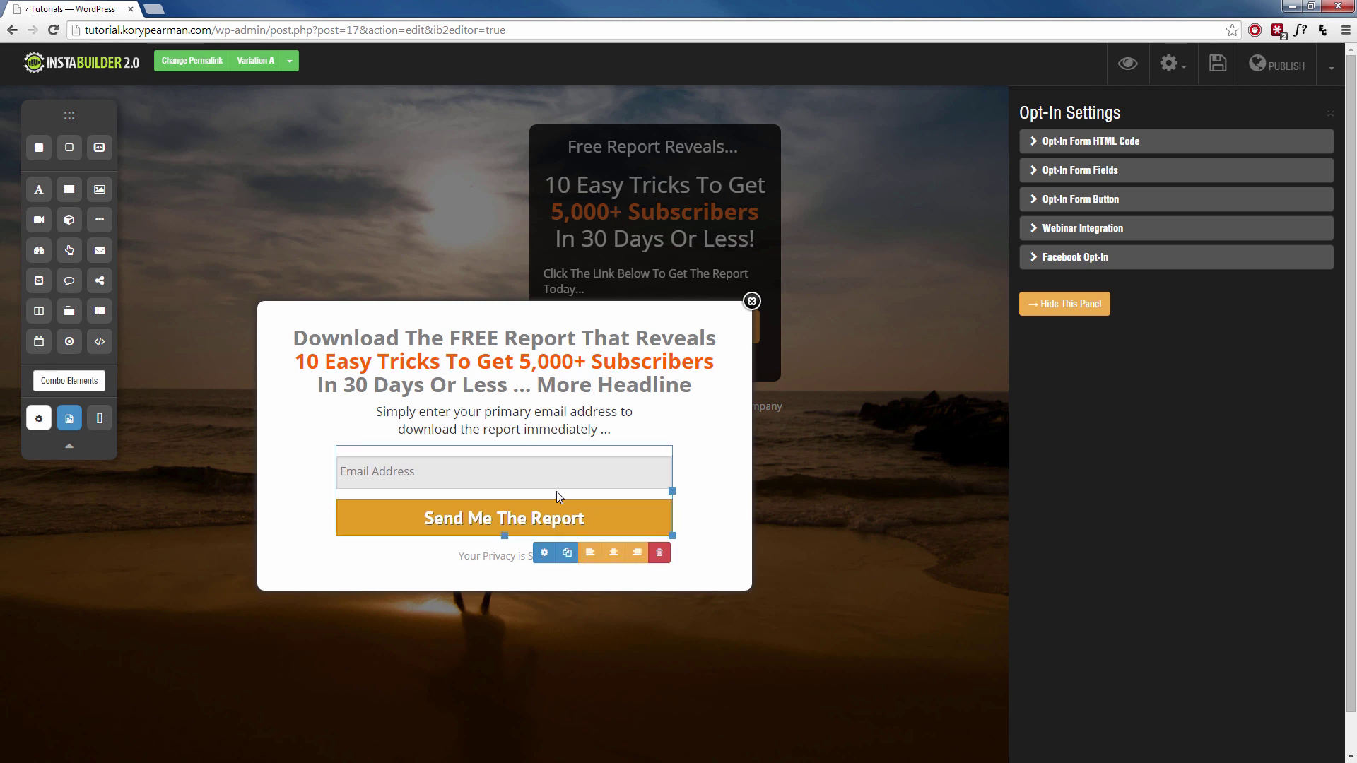
pyautogui.click(1105, 144)
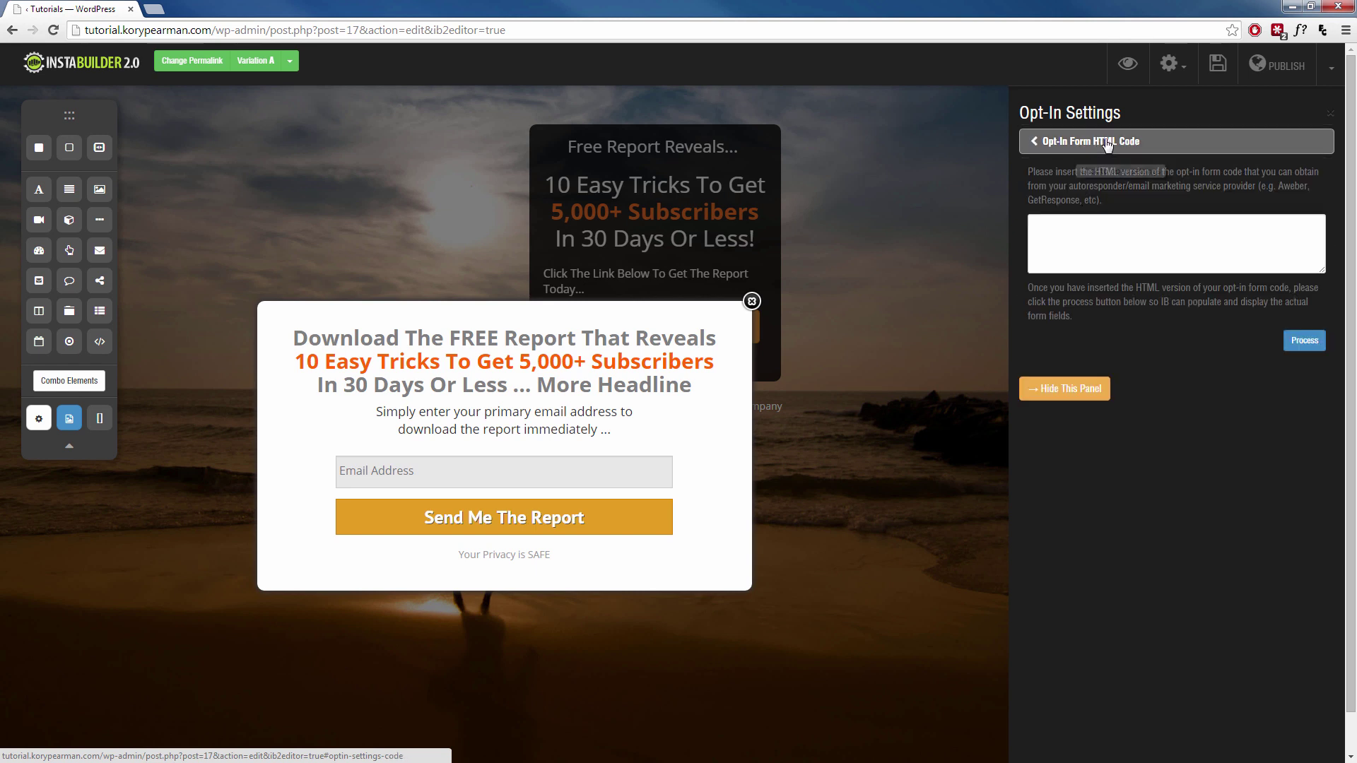
pyautogui.click(1094, 242)
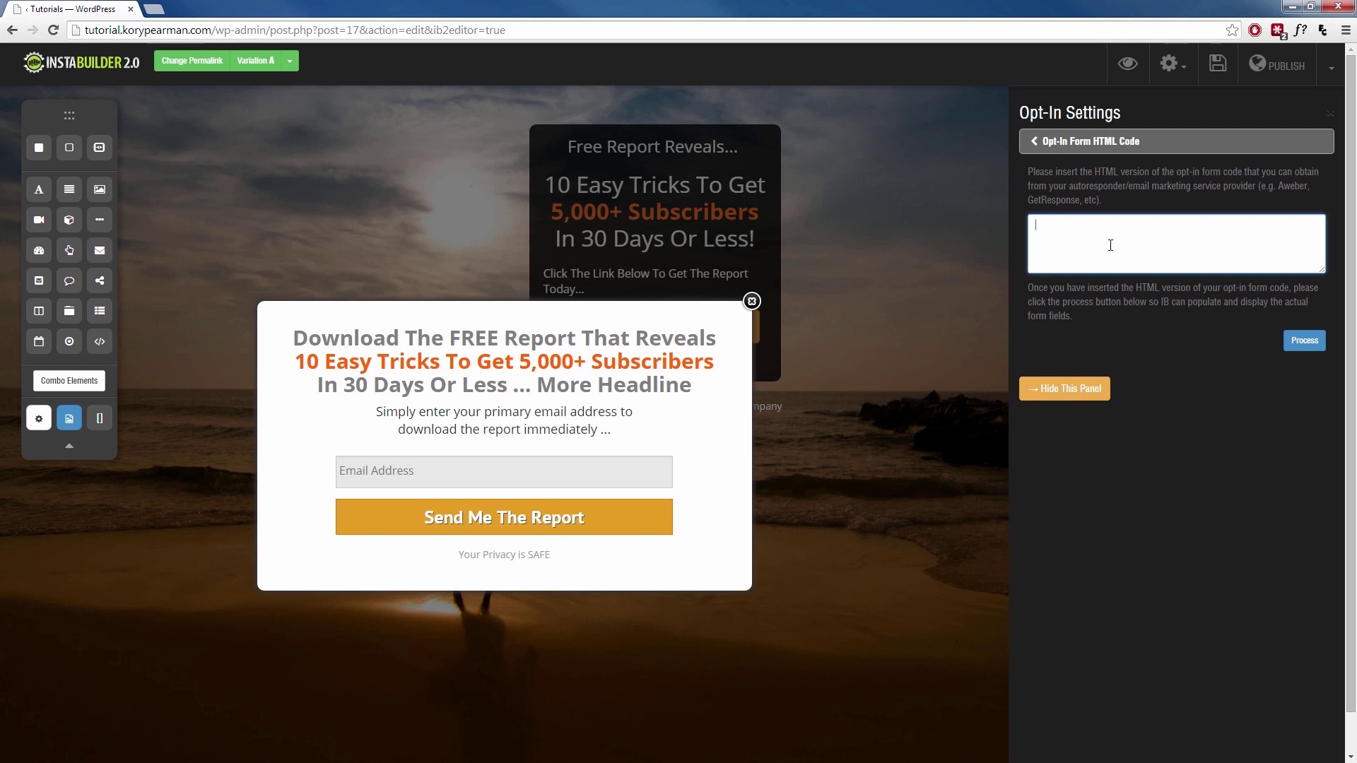
pyautogui.click(1087, 143)
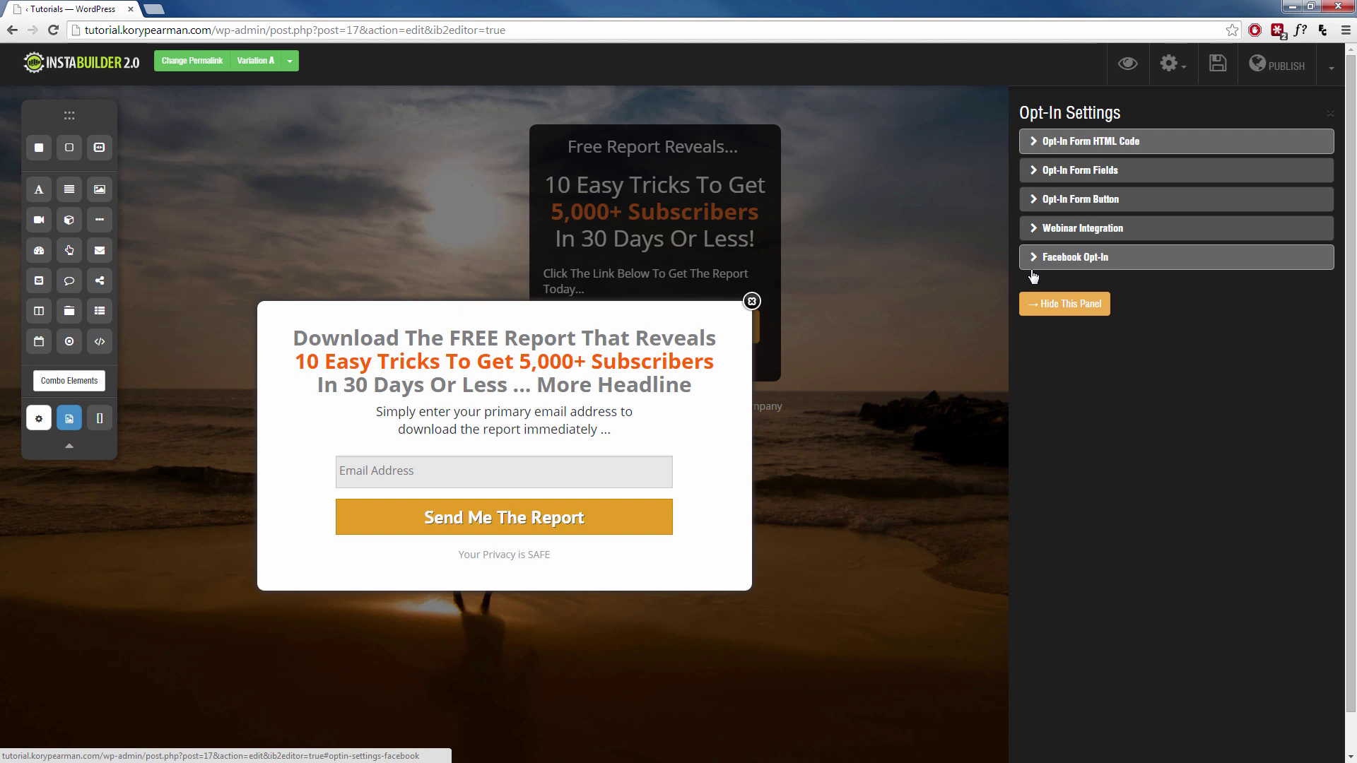
pyautogui.click(1064, 304)
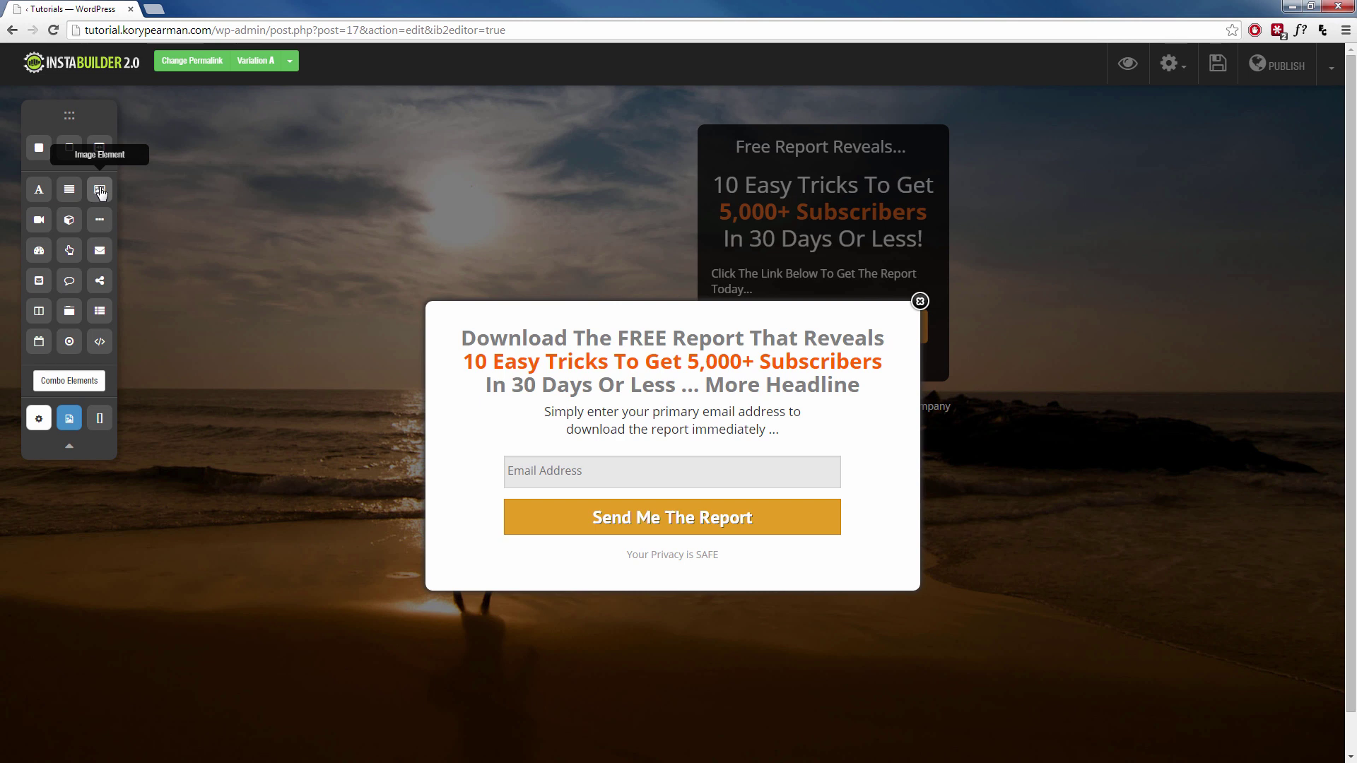
# Add an image placeholder to the popup above the email field
pyautogui.moveTo(101, 193); pyautogui.dragTo(671, 461)
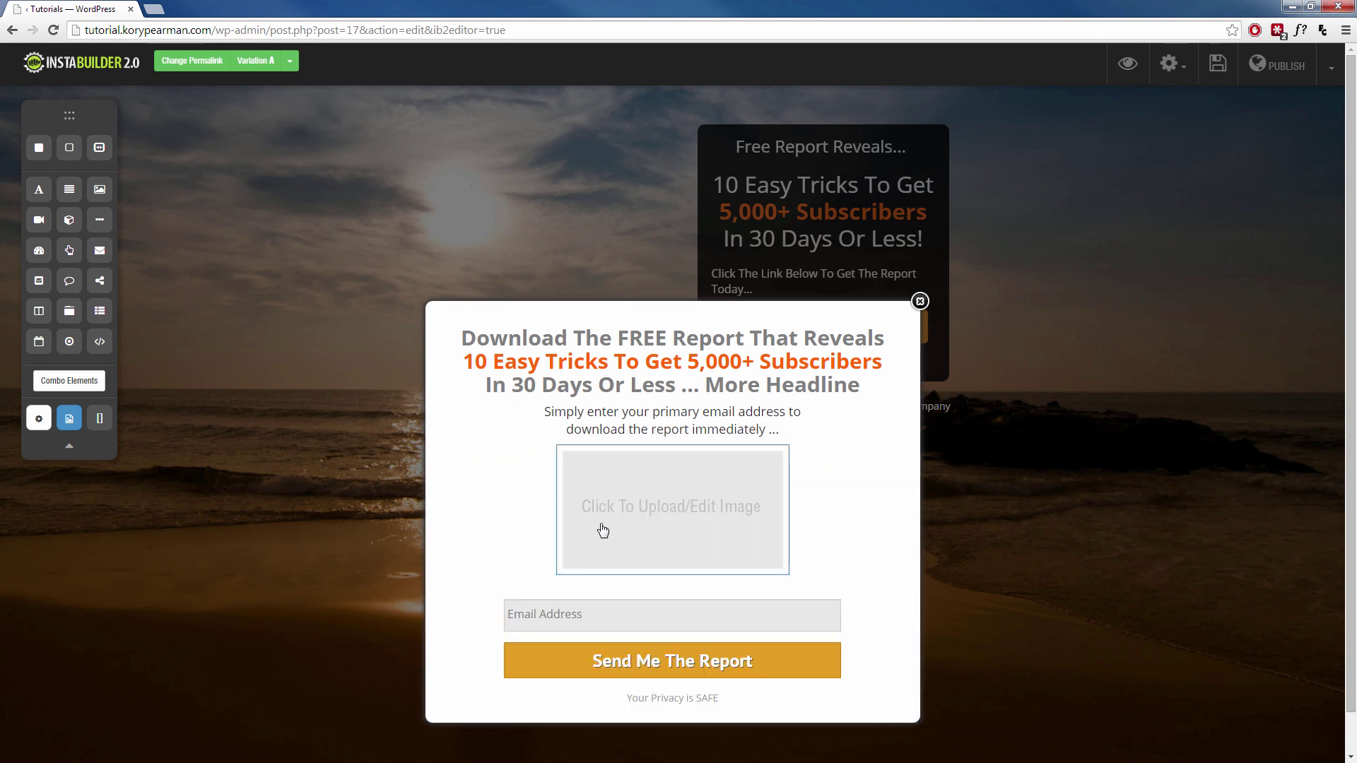
pyautogui.moveTo(684, 512)
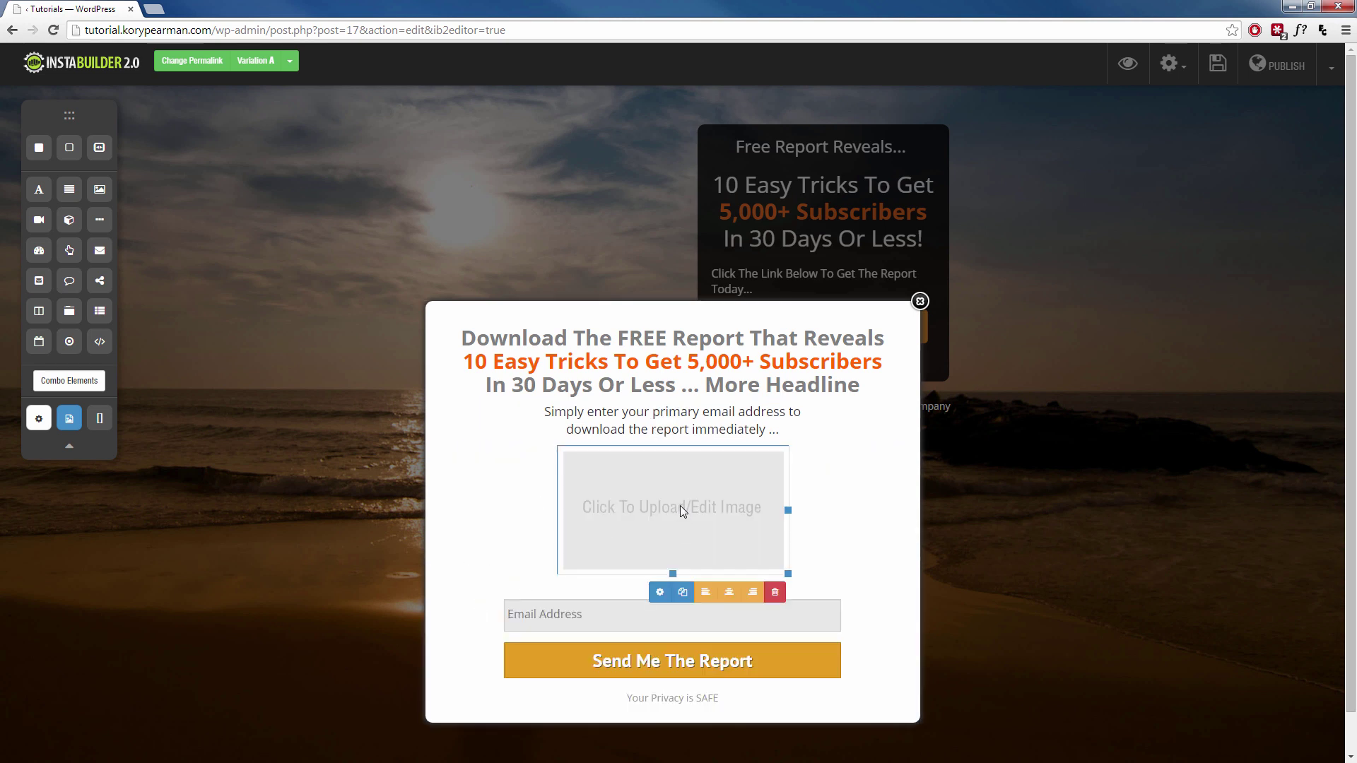
pyautogui.click(659, 591)
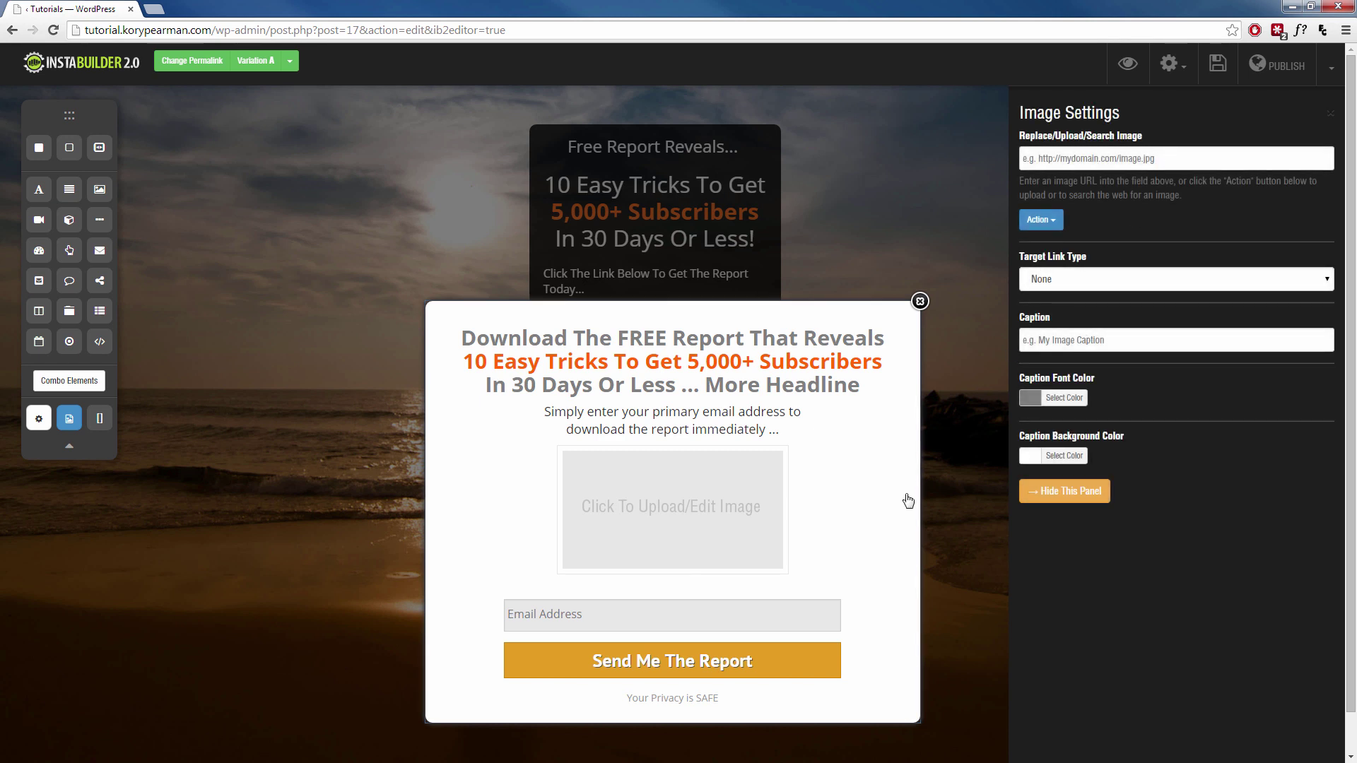
pyautogui.click(1071, 491)
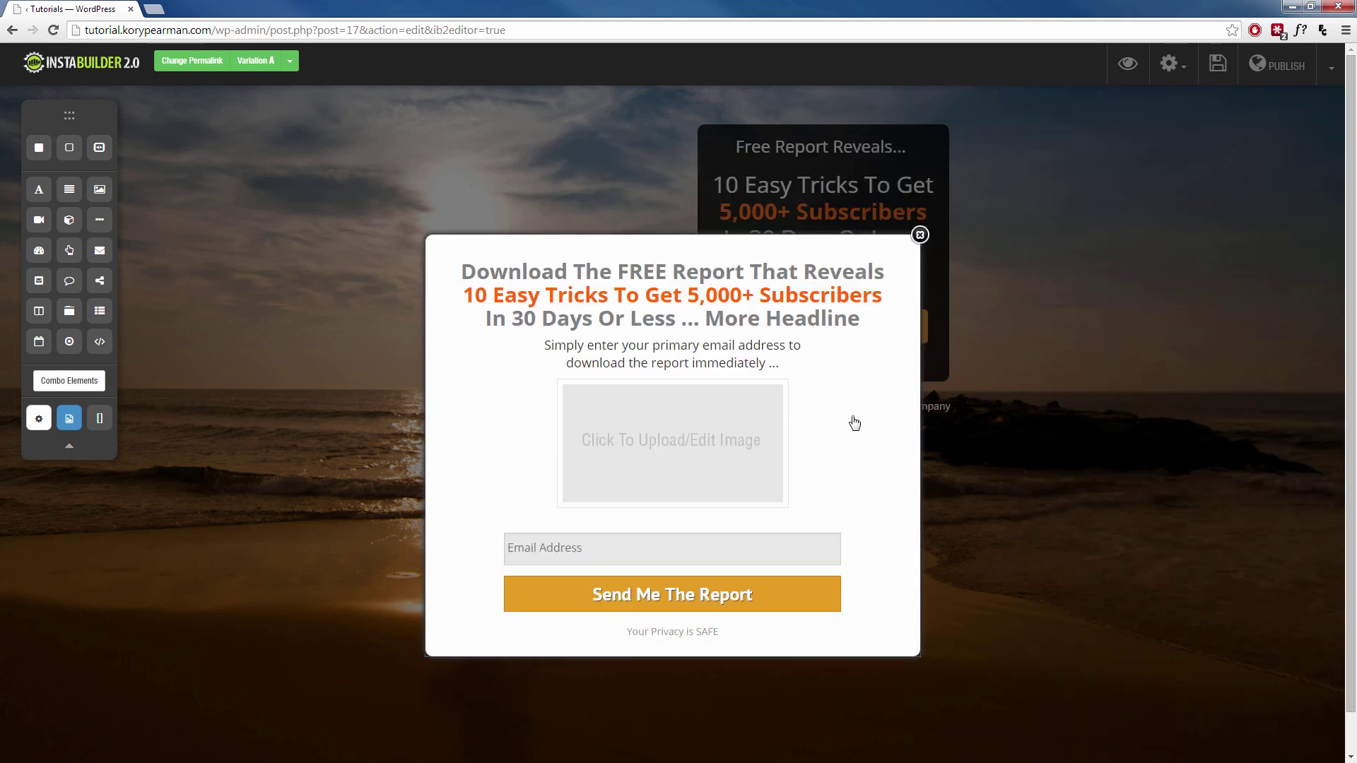
# Delete the 'Simply enter your primary email address' subheadline text
pyautogui.moveTo(736, 358)
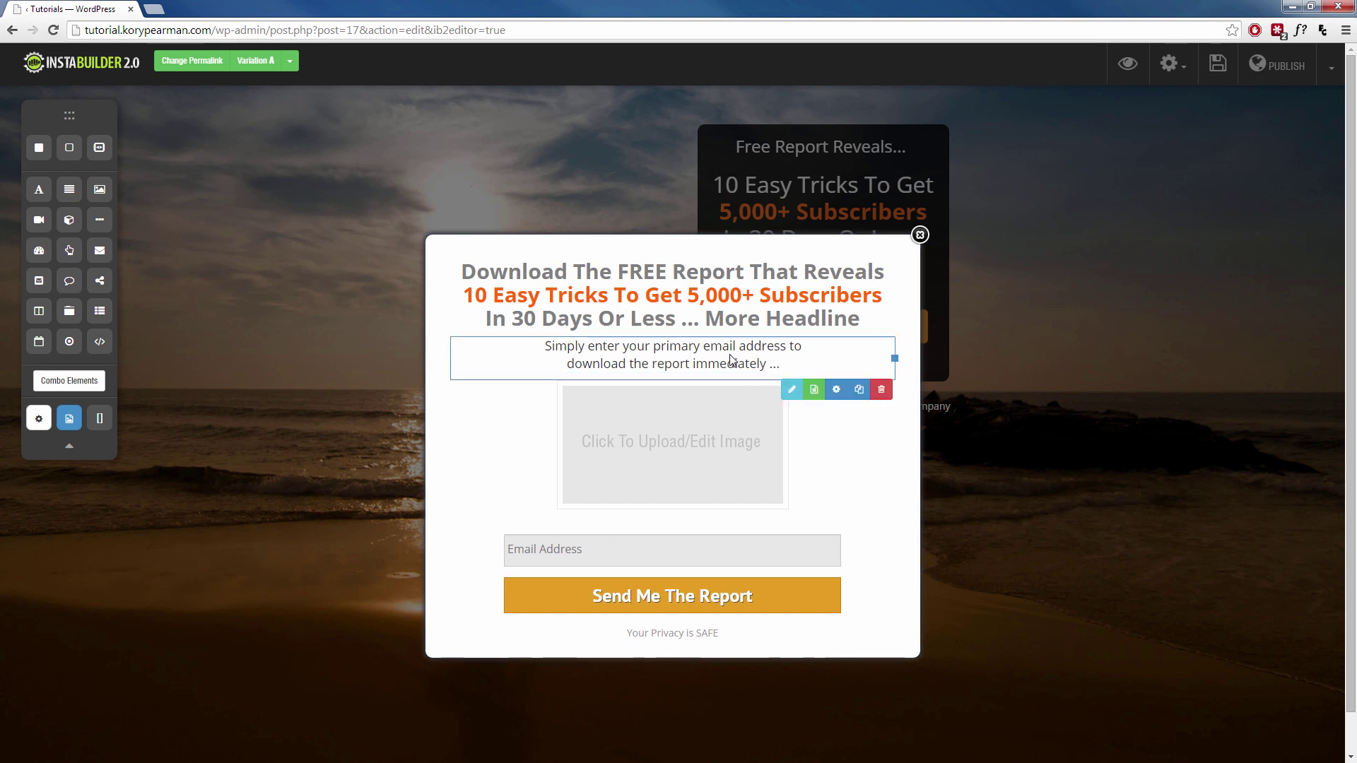
pyautogui.click(881, 389)
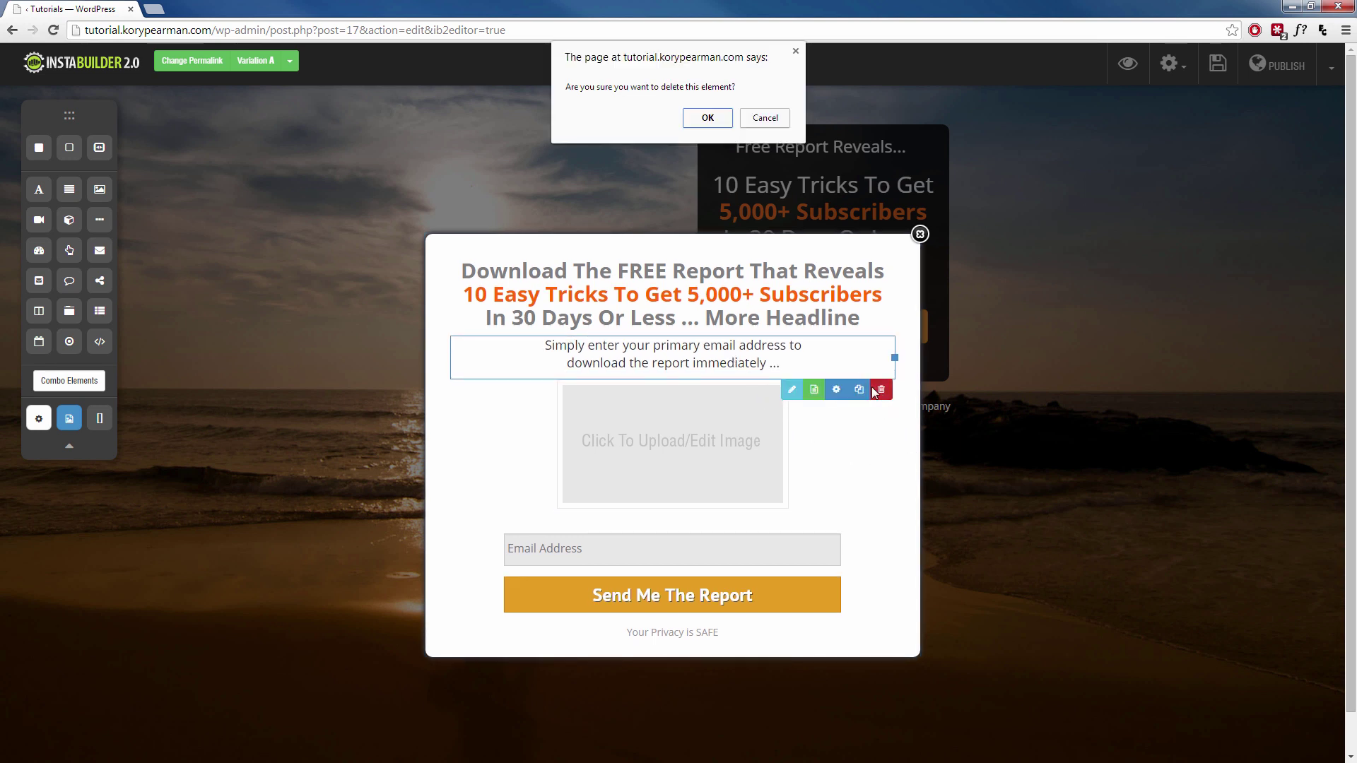
pyautogui.click(707, 119)
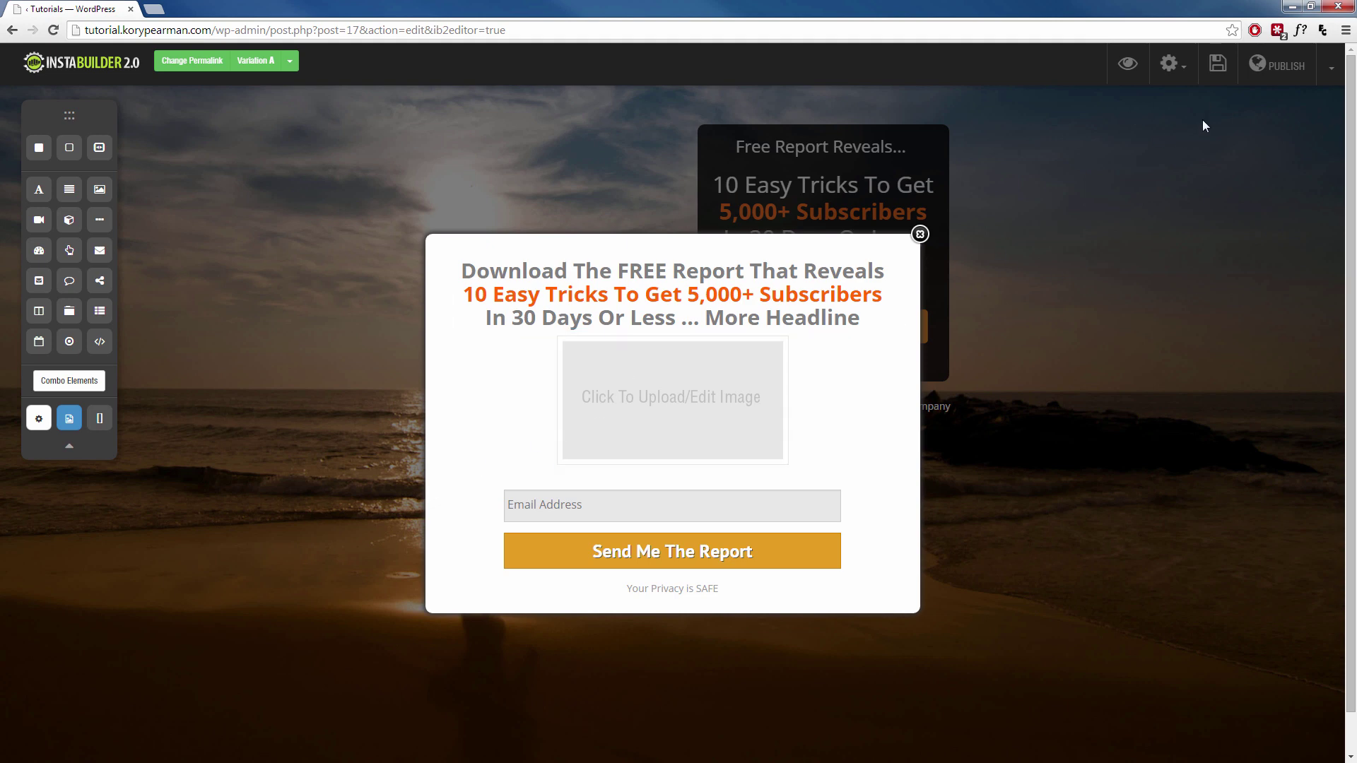
# Save and preview the page, testing the Download The Report popup and its email field
pyautogui.click(1217, 63)
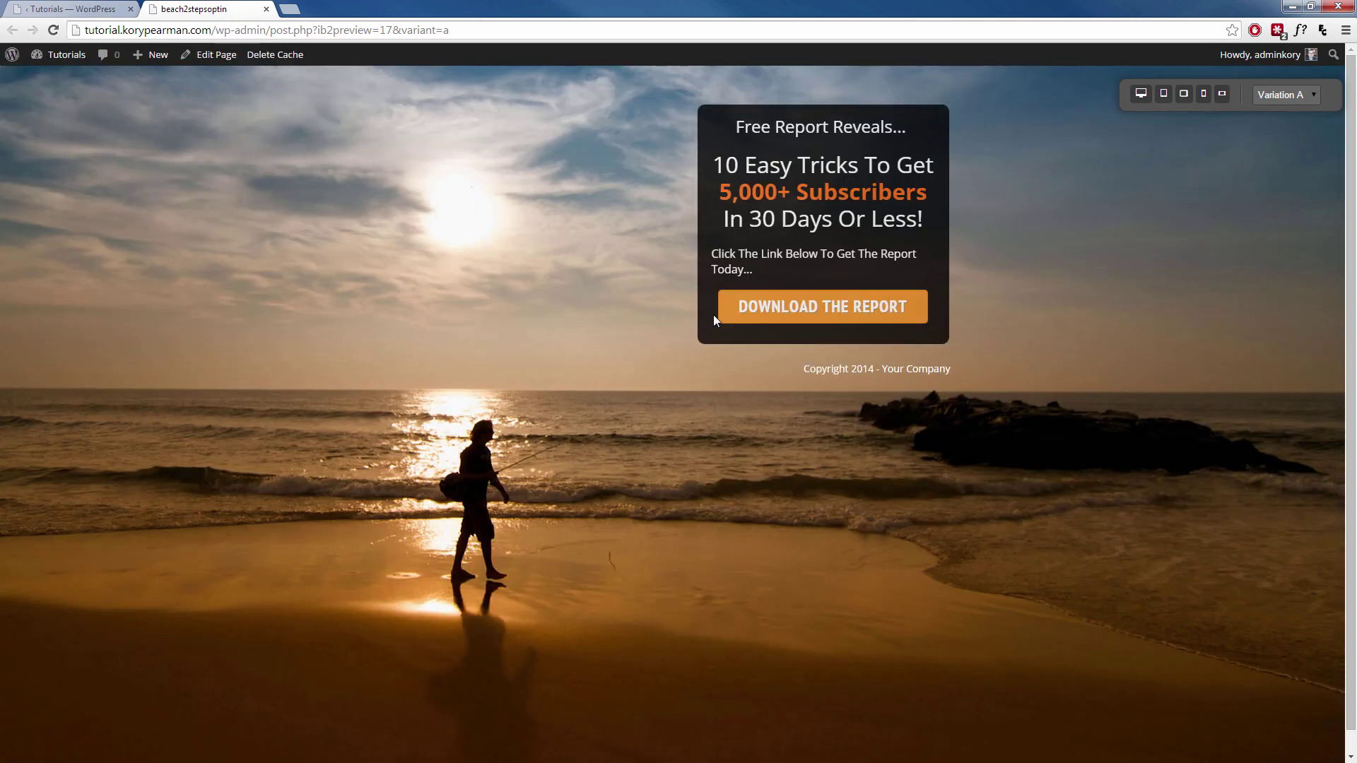
pyautogui.click(824, 306)
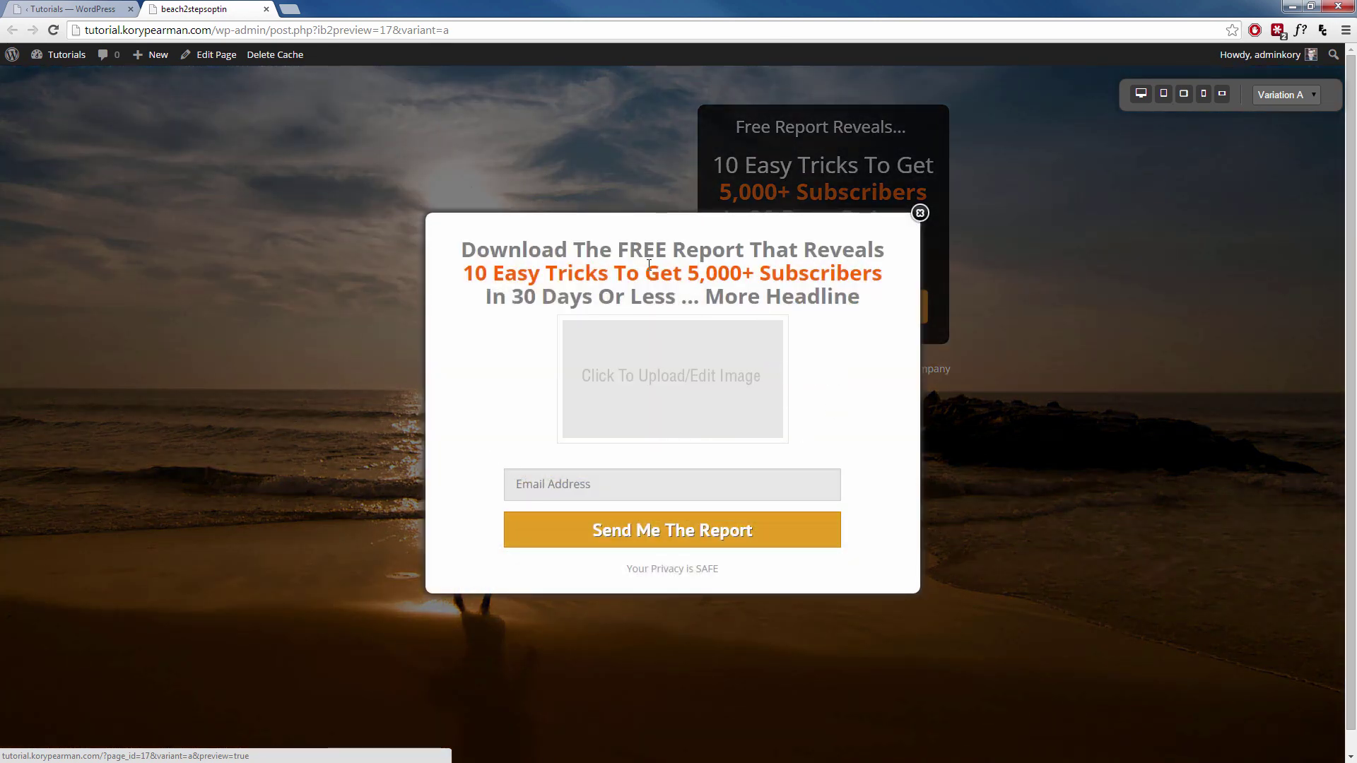
pyautogui.click(570, 487)
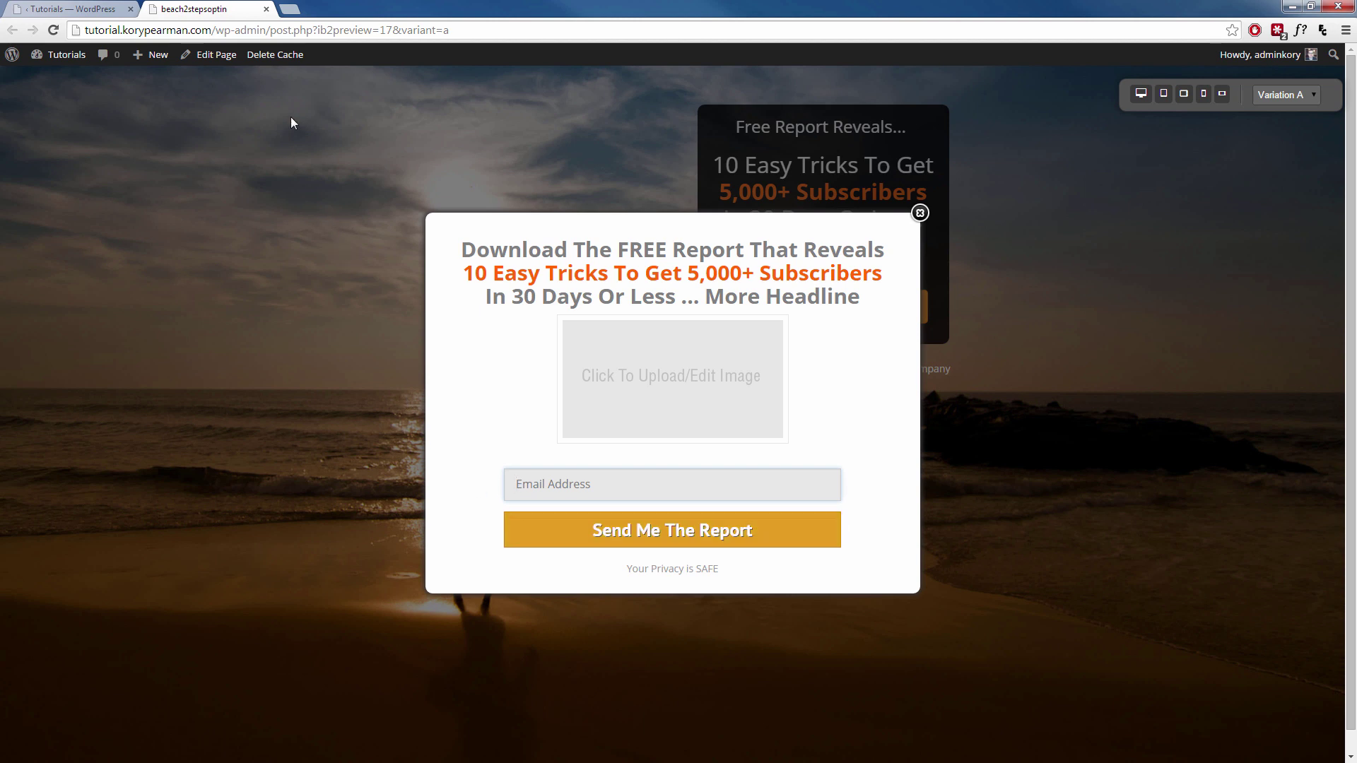
pyautogui.click(266, 9)
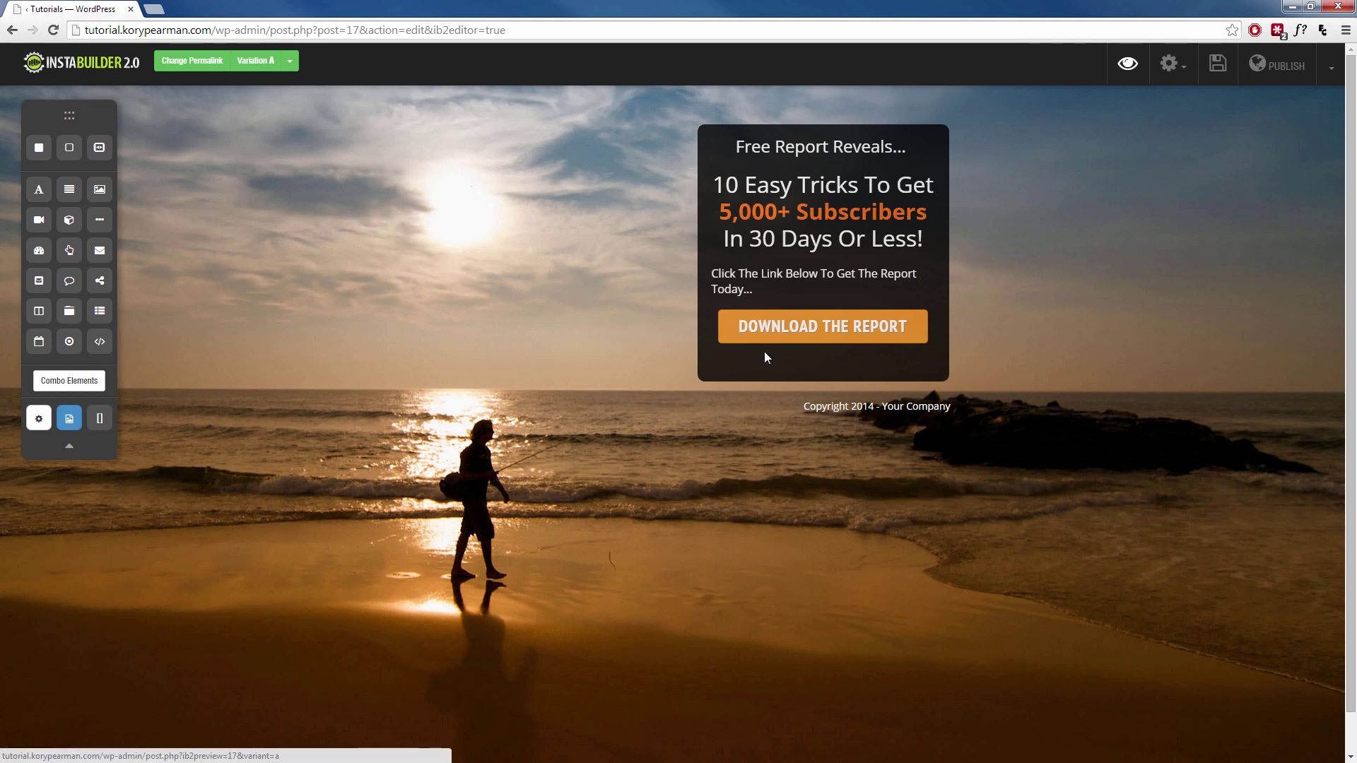
# Exit the current page's editor and start a new page with Create From Scratch
pyautogui.click(1331, 68)
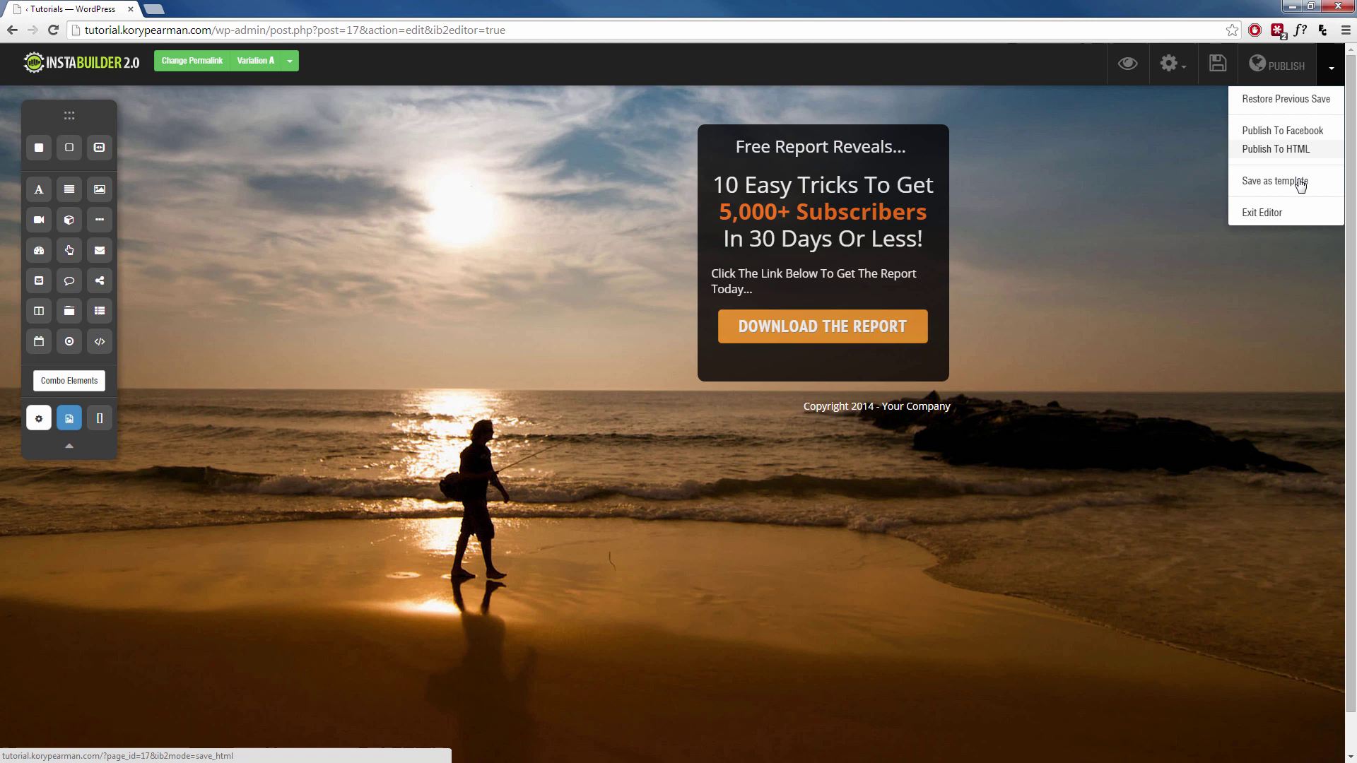
pyautogui.click(1265, 212)
pyautogui.press('Return')
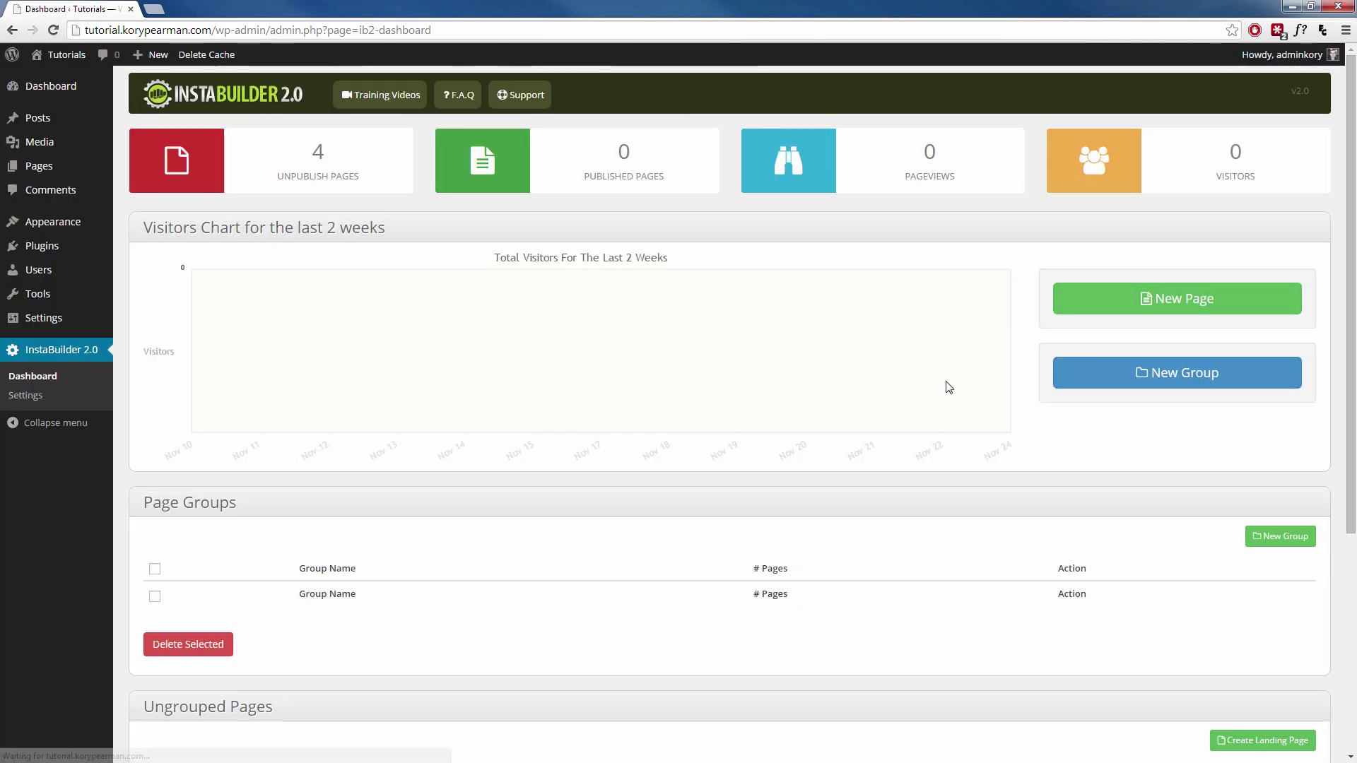
pyautogui.click(1156, 318)
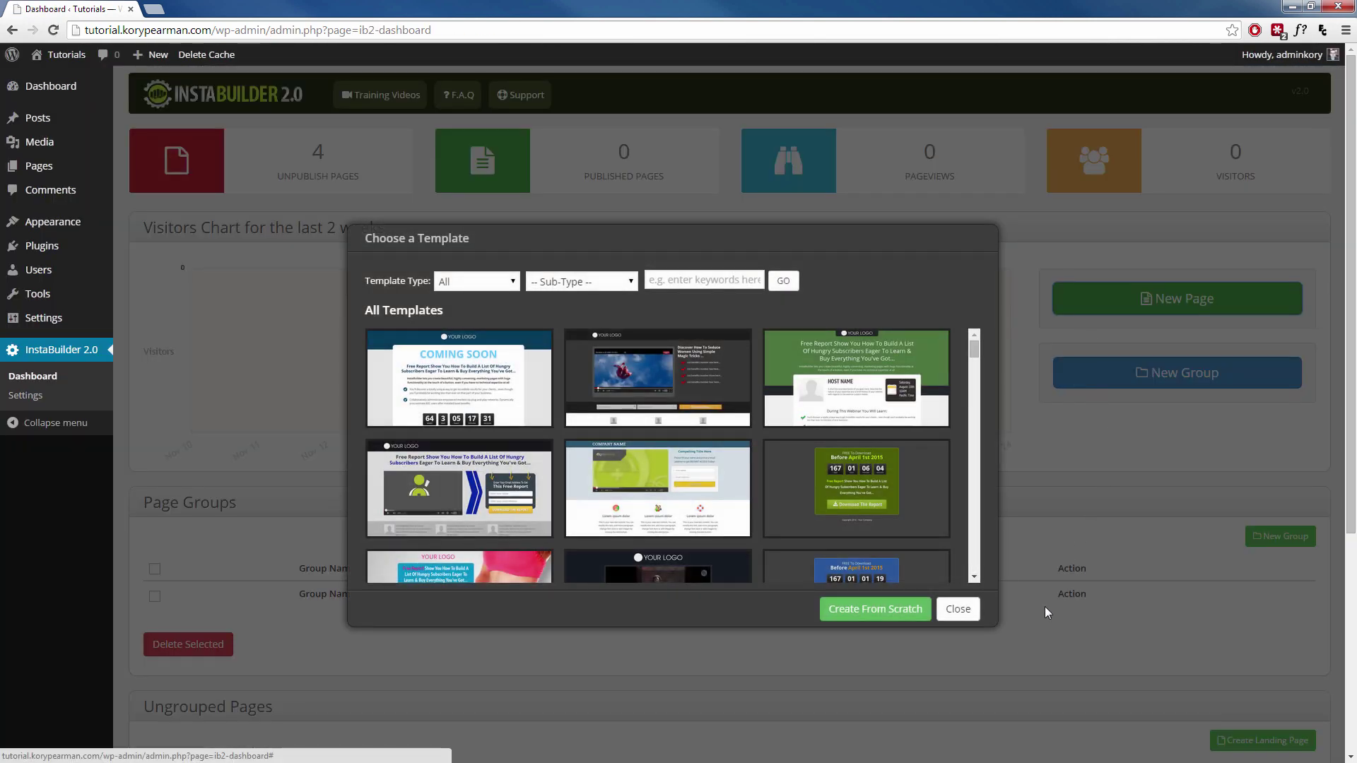
pyautogui.click(885, 612)
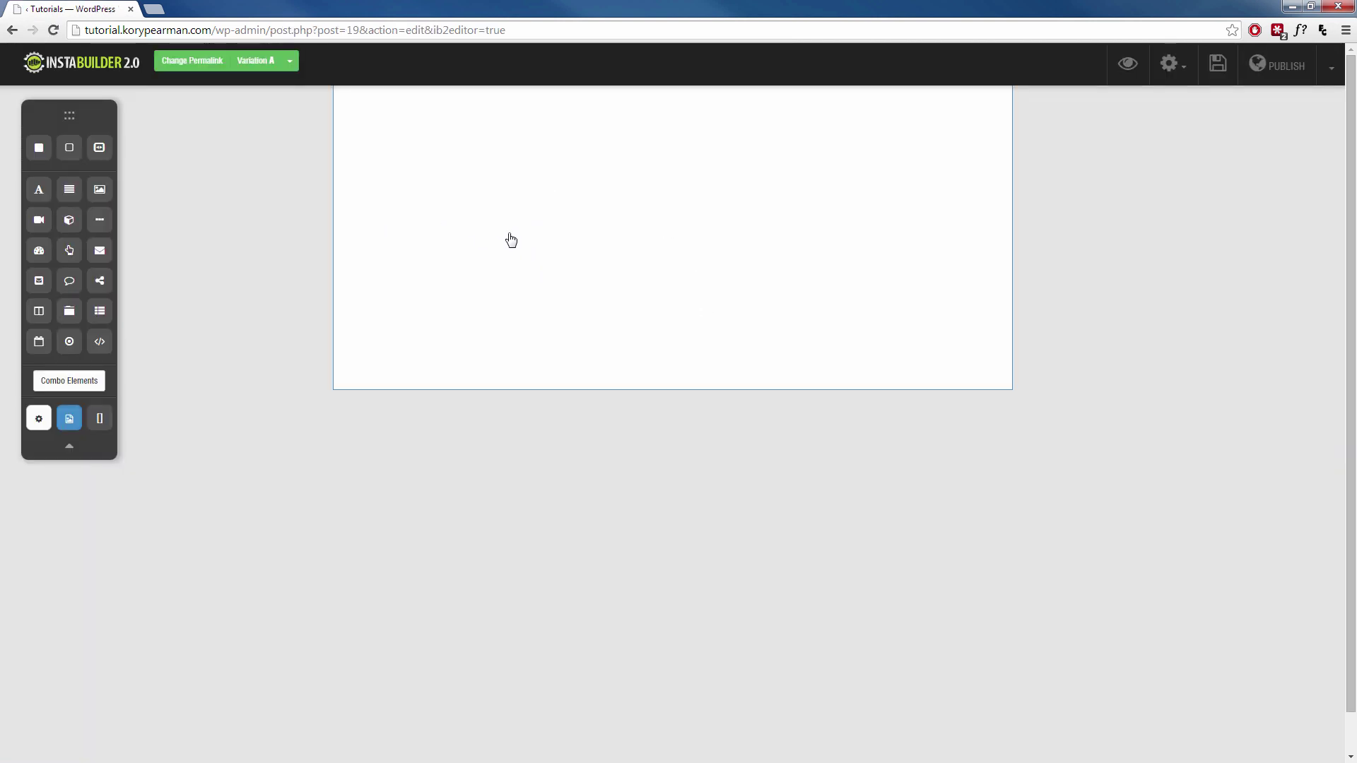
# Add a title, text paragraph, video placeholder and Click Here button to the blank page
pyautogui.moveTo(48, 202); pyautogui.dragTo(503, 182)
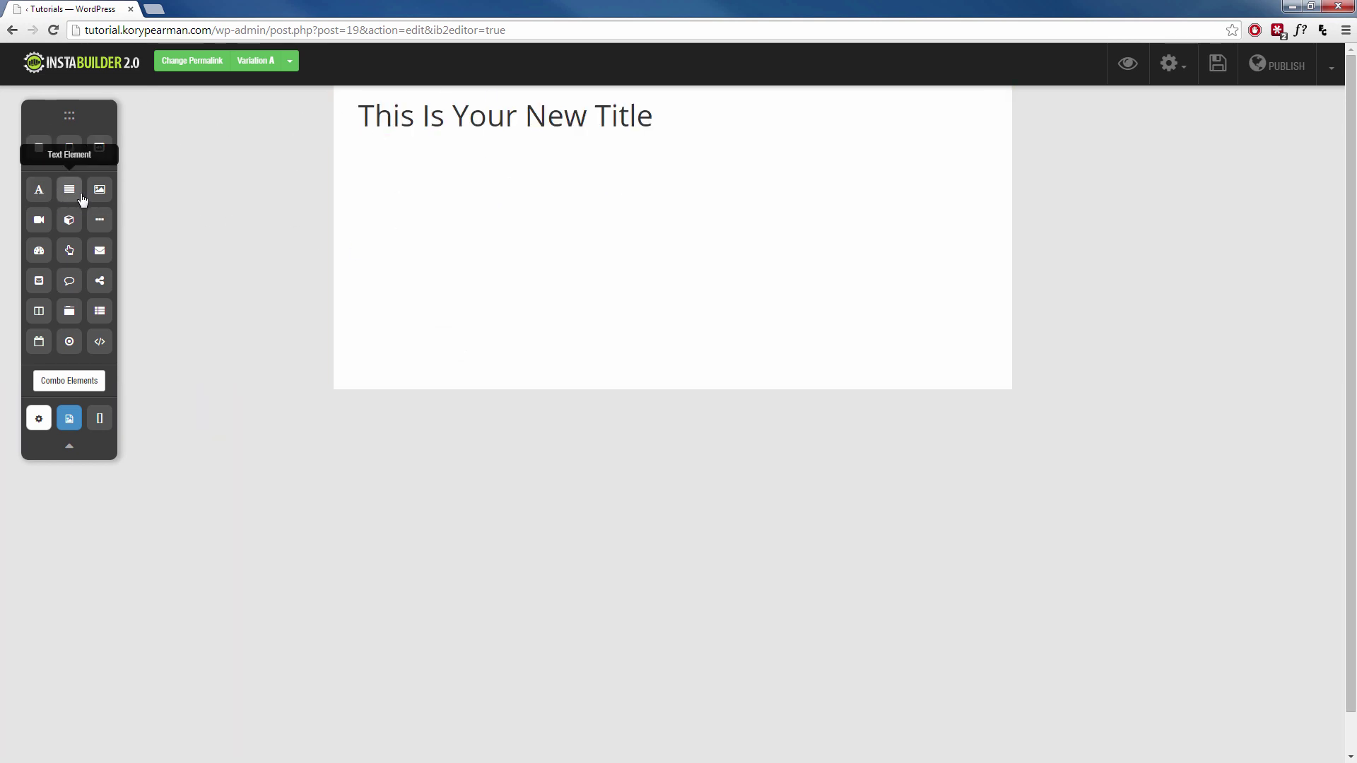
pyautogui.moveTo(70, 190); pyautogui.dragTo(454, 291)
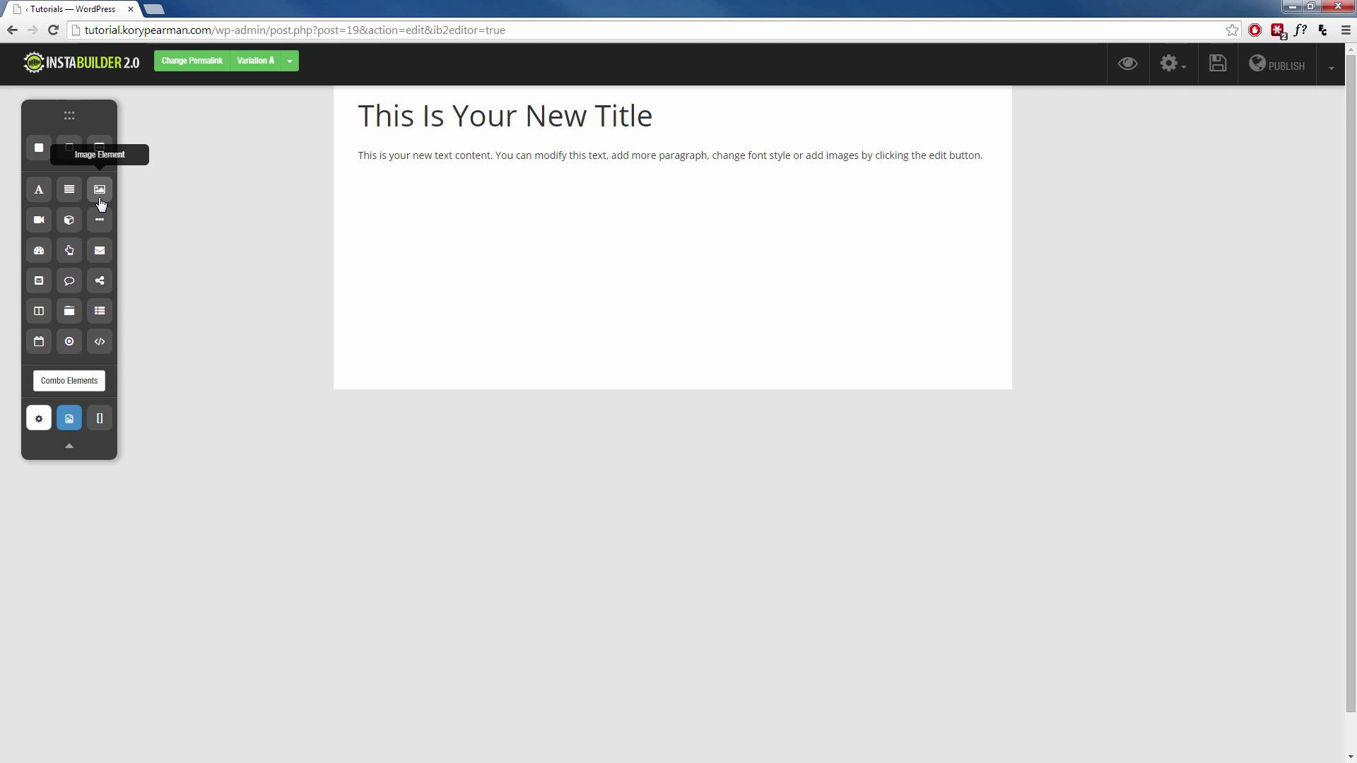
pyautogui.moveTo(39, 250); pyautogui.dragTo(458, 274)
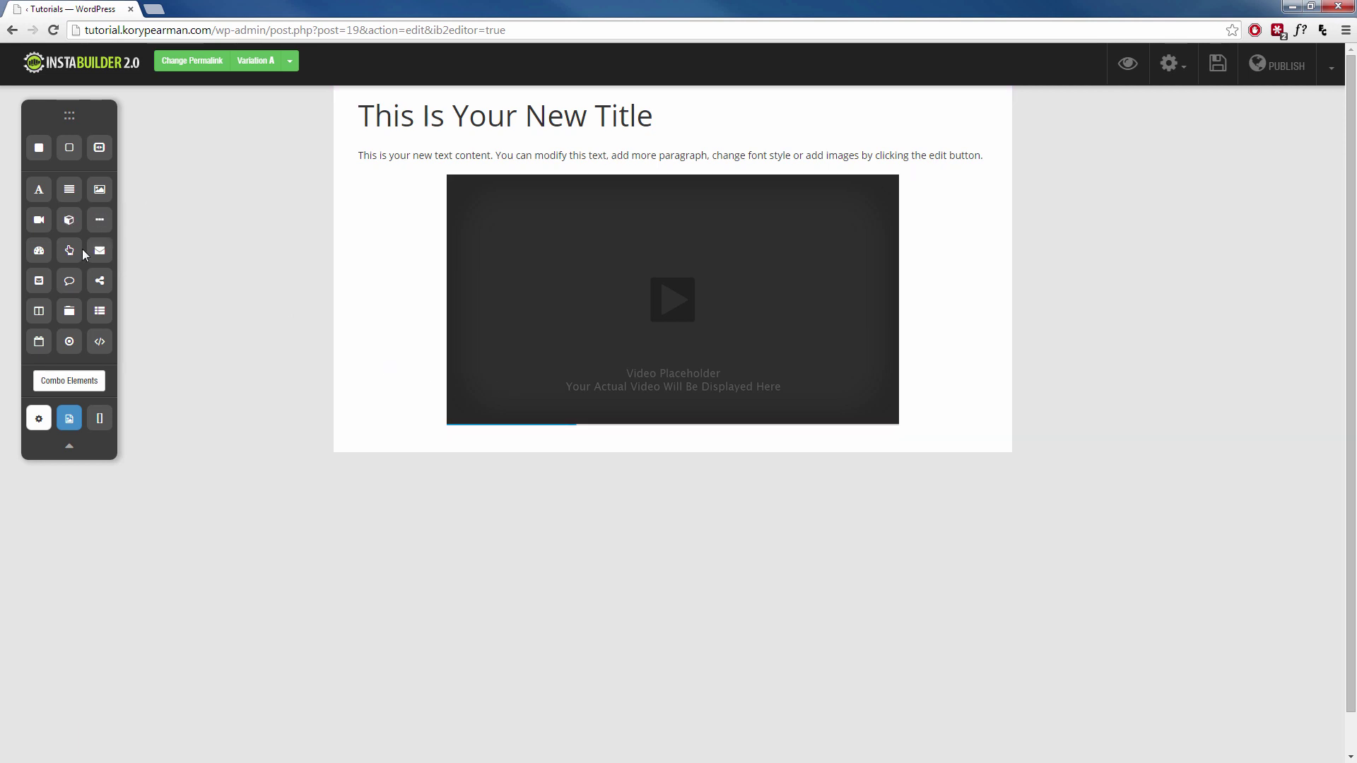
pyautogui.moveTo(69, 253); pyautogui.dragTo(625, 439)
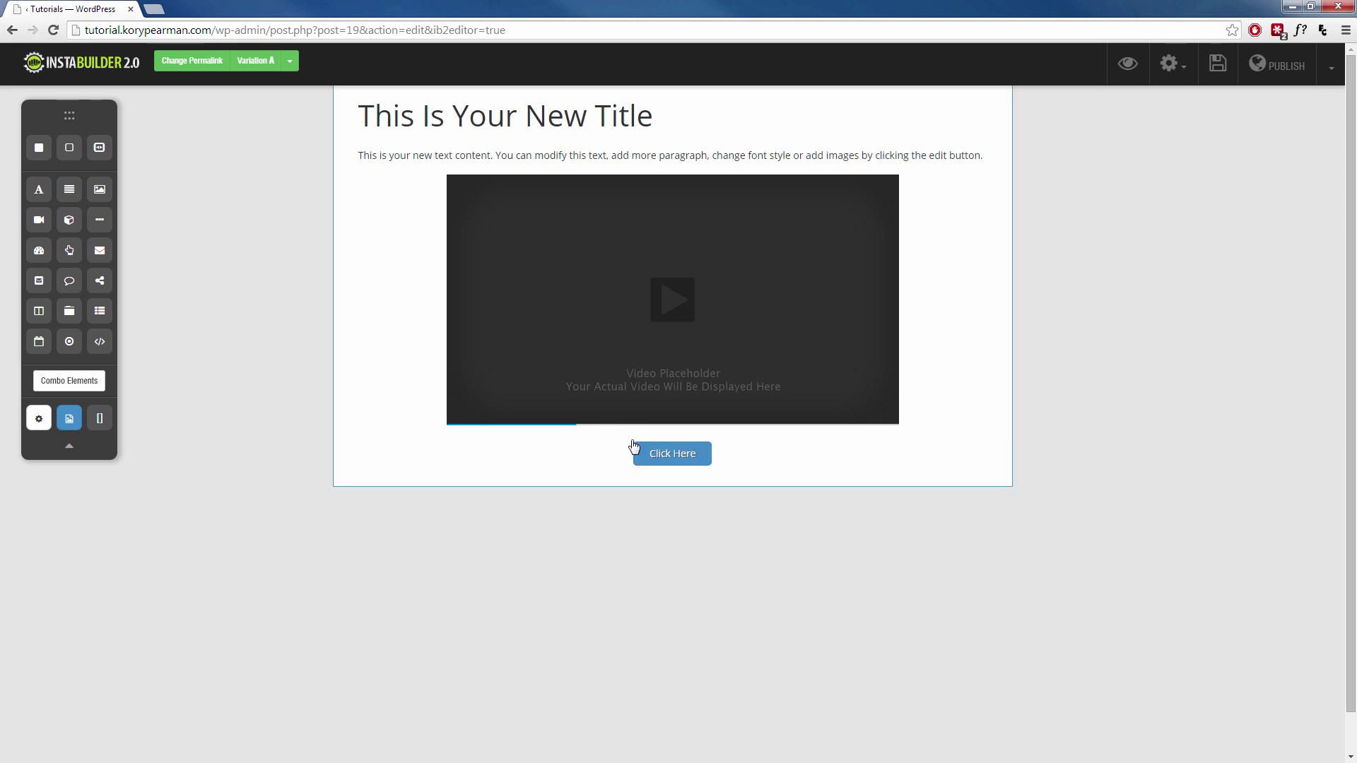
# Set the Click Here button's Target Link Type to PopUp and open its empty popup
pyautogui.click(691, 463)
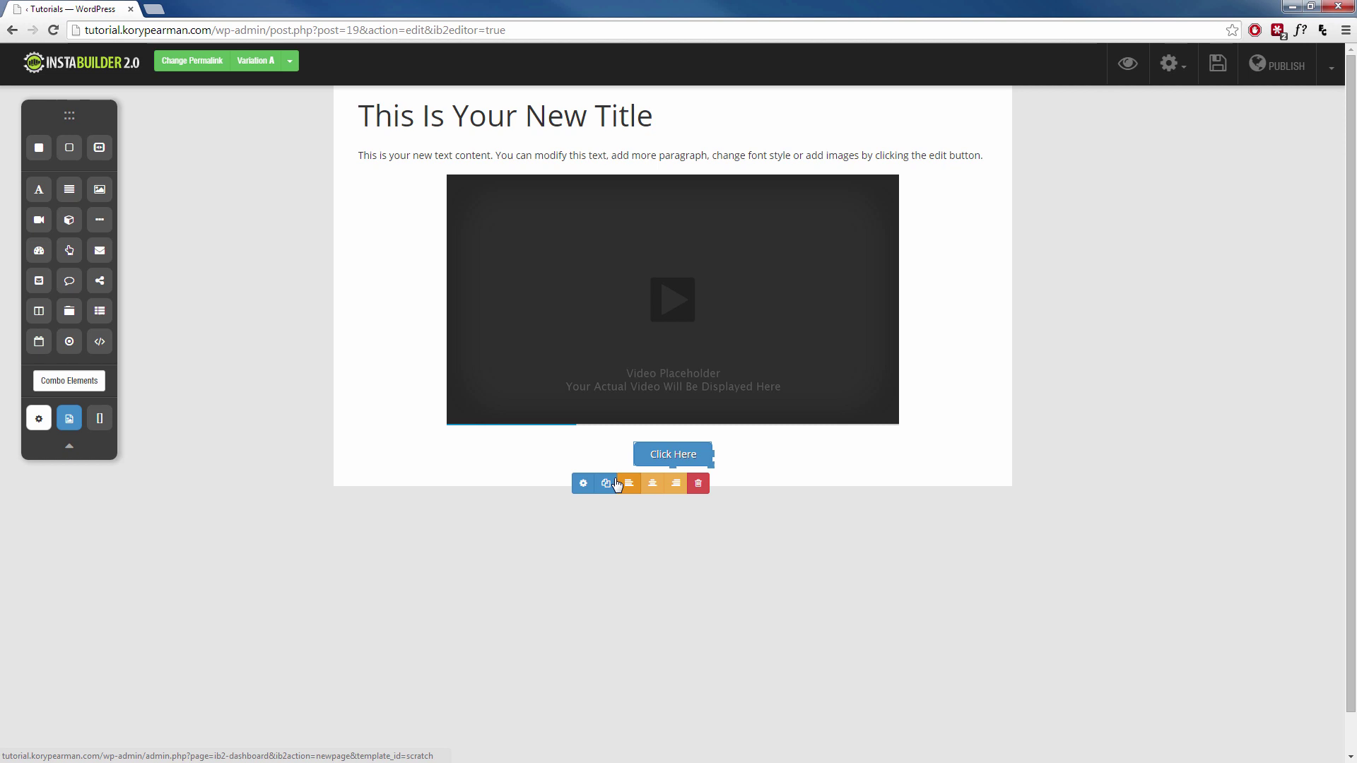
pyautogui.click(581, 485)
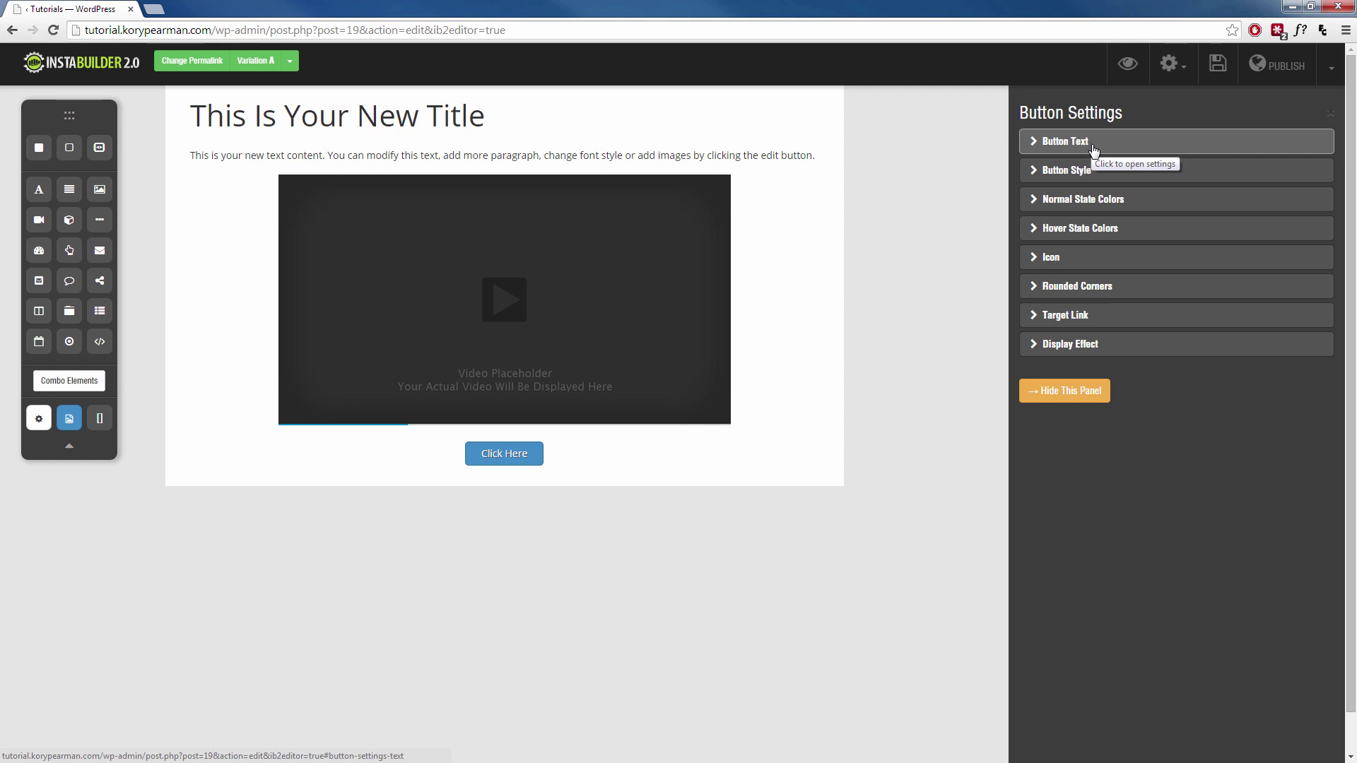
pyautogui.click(1035, 317)
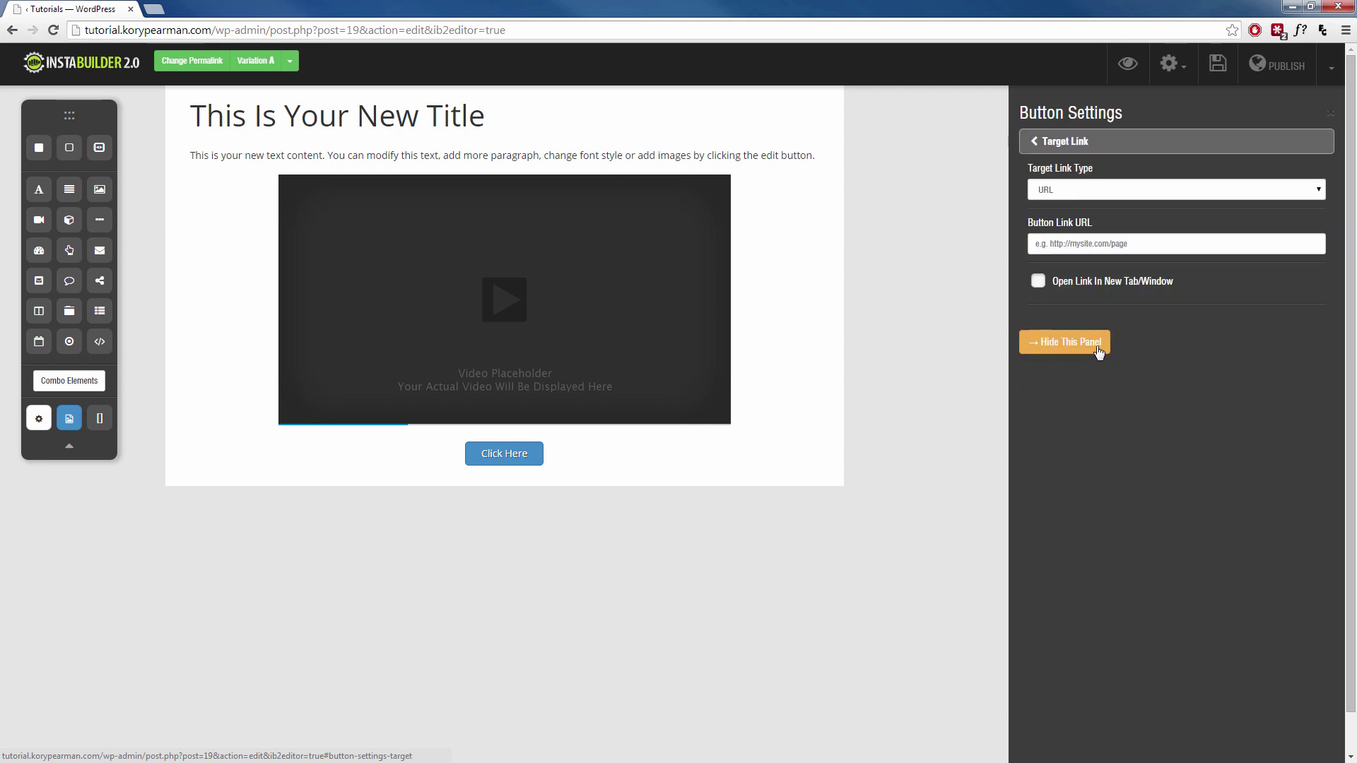
pyautogui.click(1155, 194)
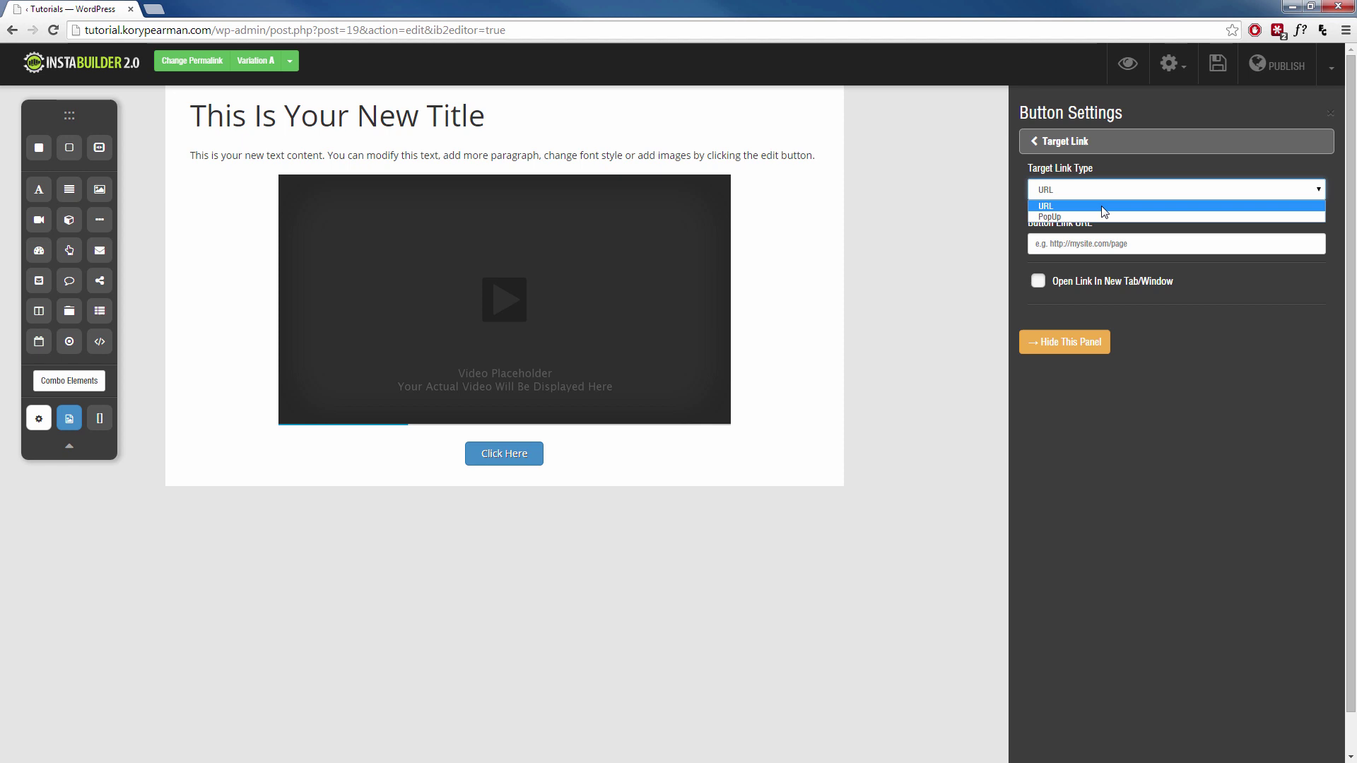
pyautogui.click(1065, 216)
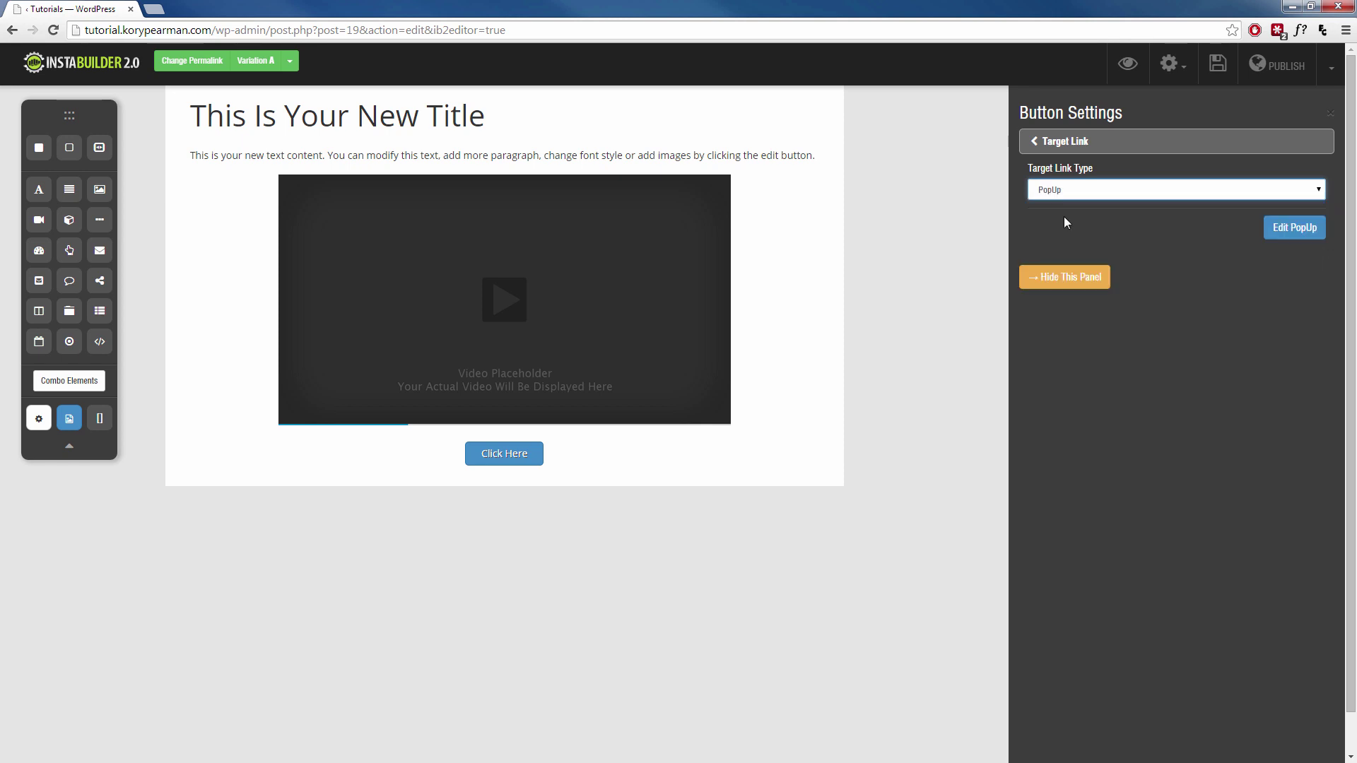
pyautogui.click(1294, 230)
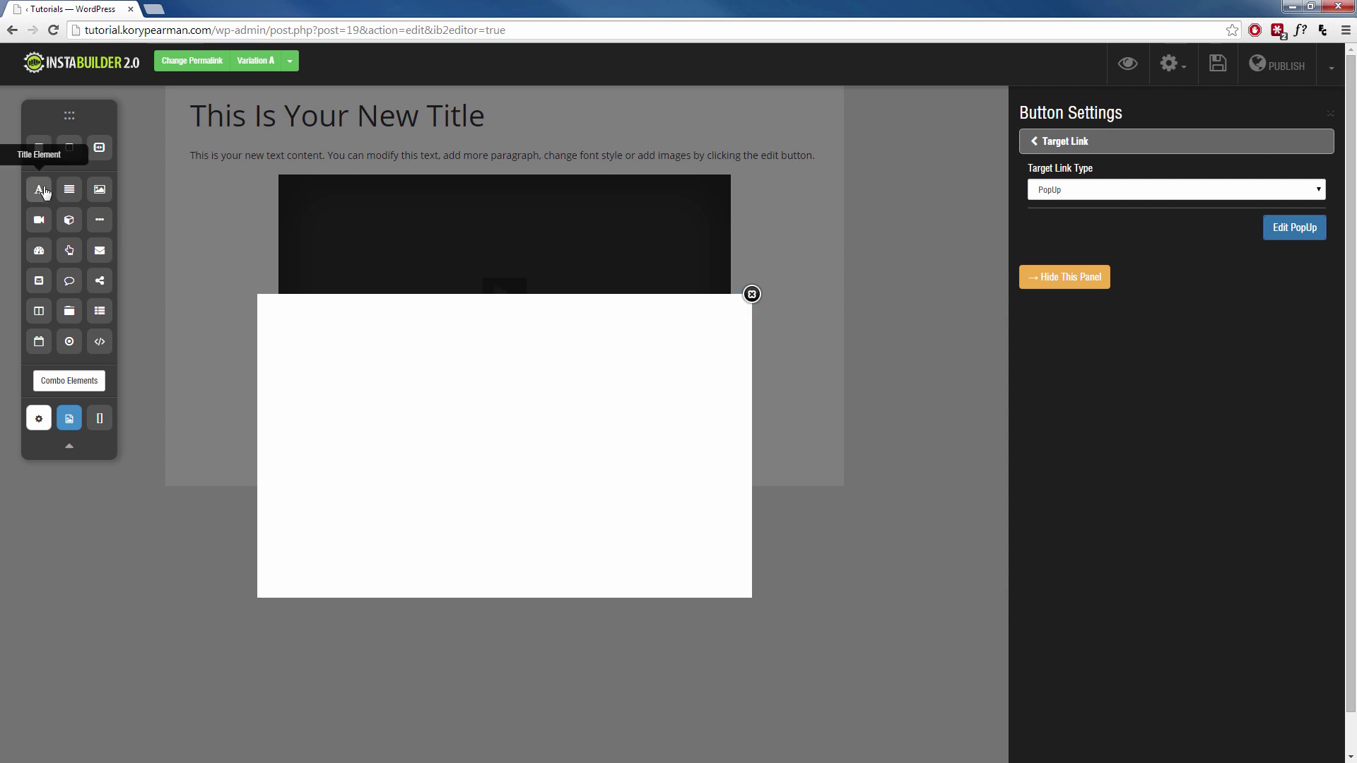
# Fill the popup with a title, image placeholder, paragraph and opt-in form, then open its settings
pyautogui.moveTo(39, 189); pyautogui.dragTo(377, 345)
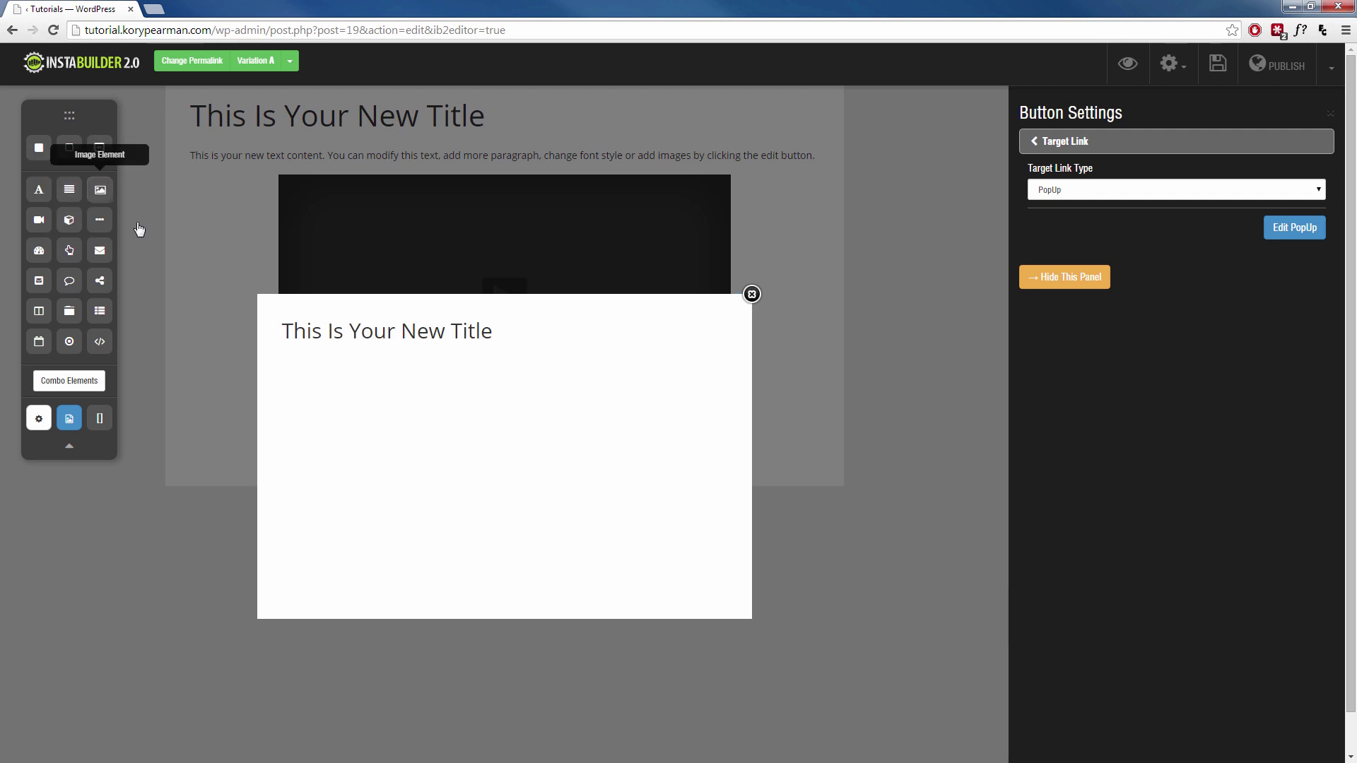
pyautogui.moveTo(99, 189); pyautogui.dragTo(422, 399)
pyautogui.moveTo(69, 189); pyautogui.dragTo(445, 515)
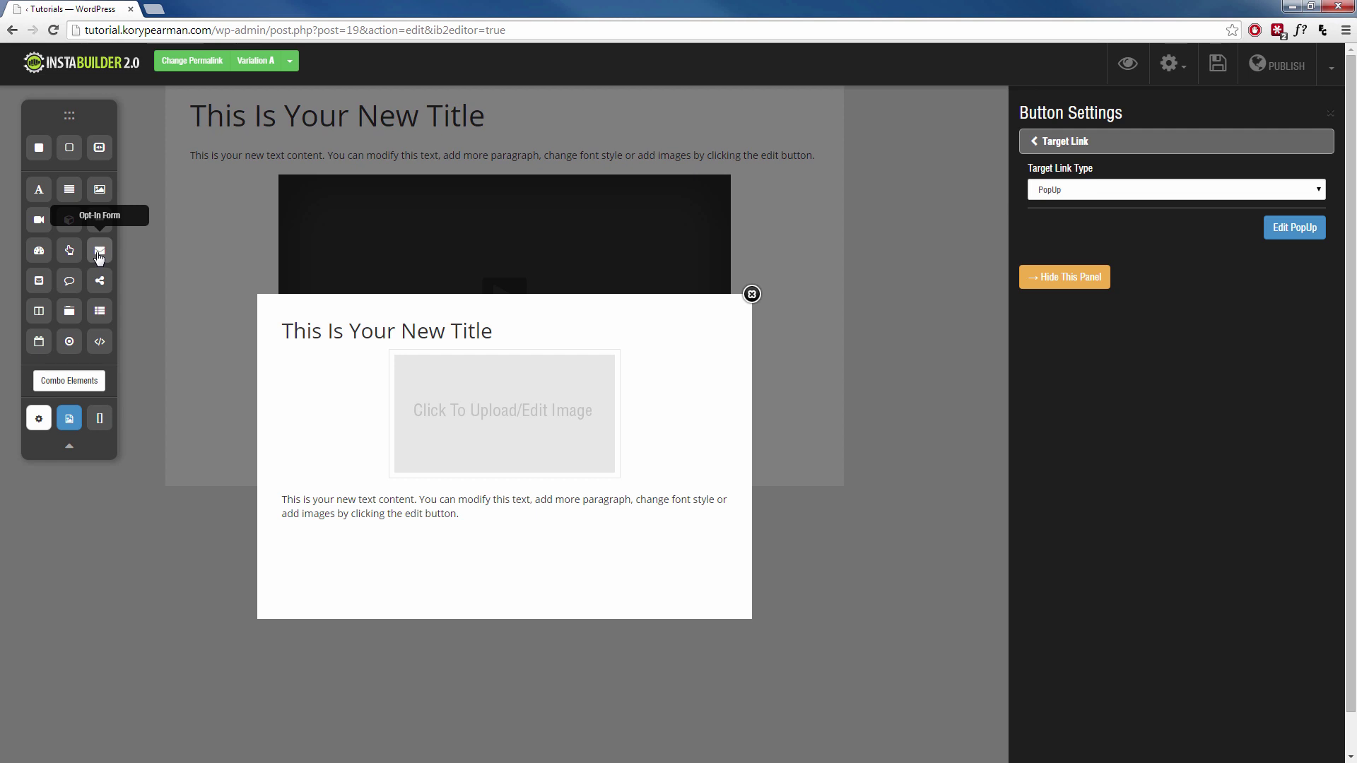
pyautogui.moveTo(99, 257); pyautogui.dragTo(478, 565)
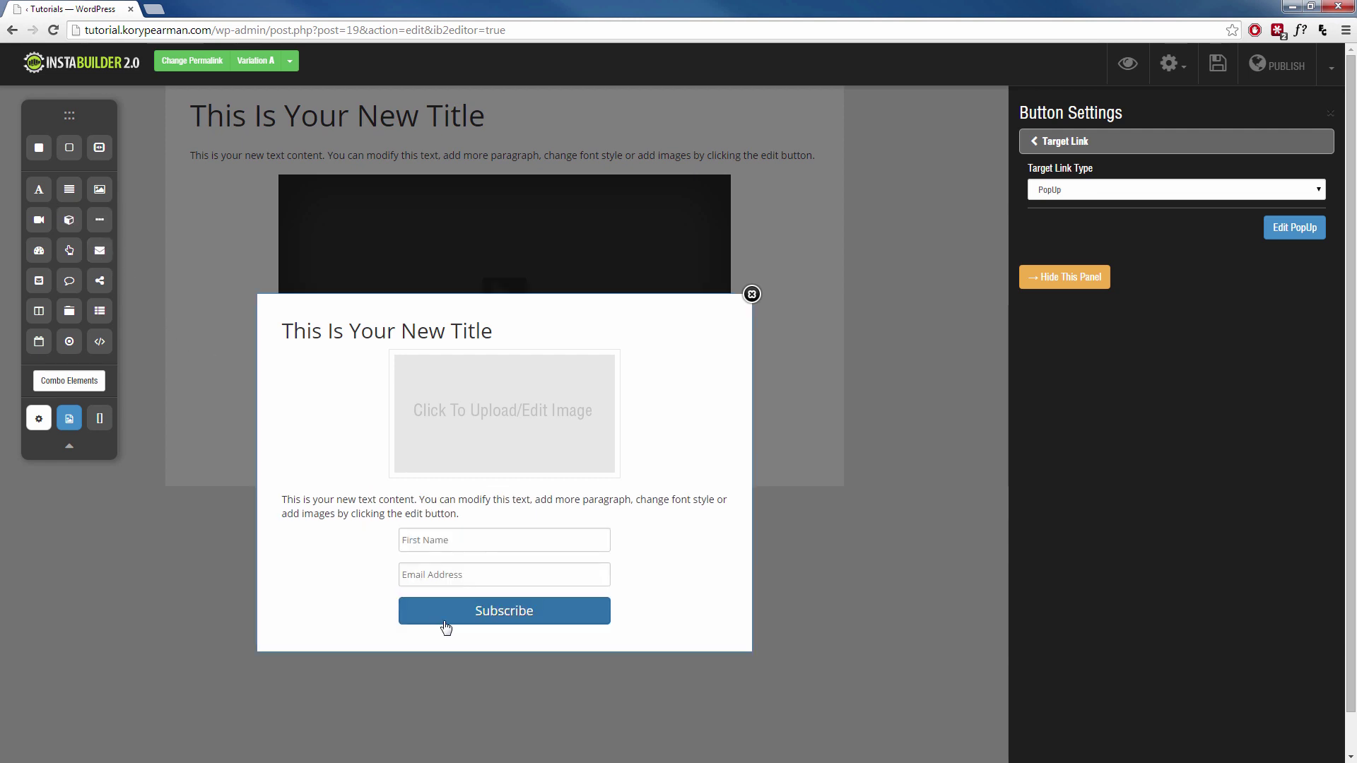
pyautogui.click(534, 565)
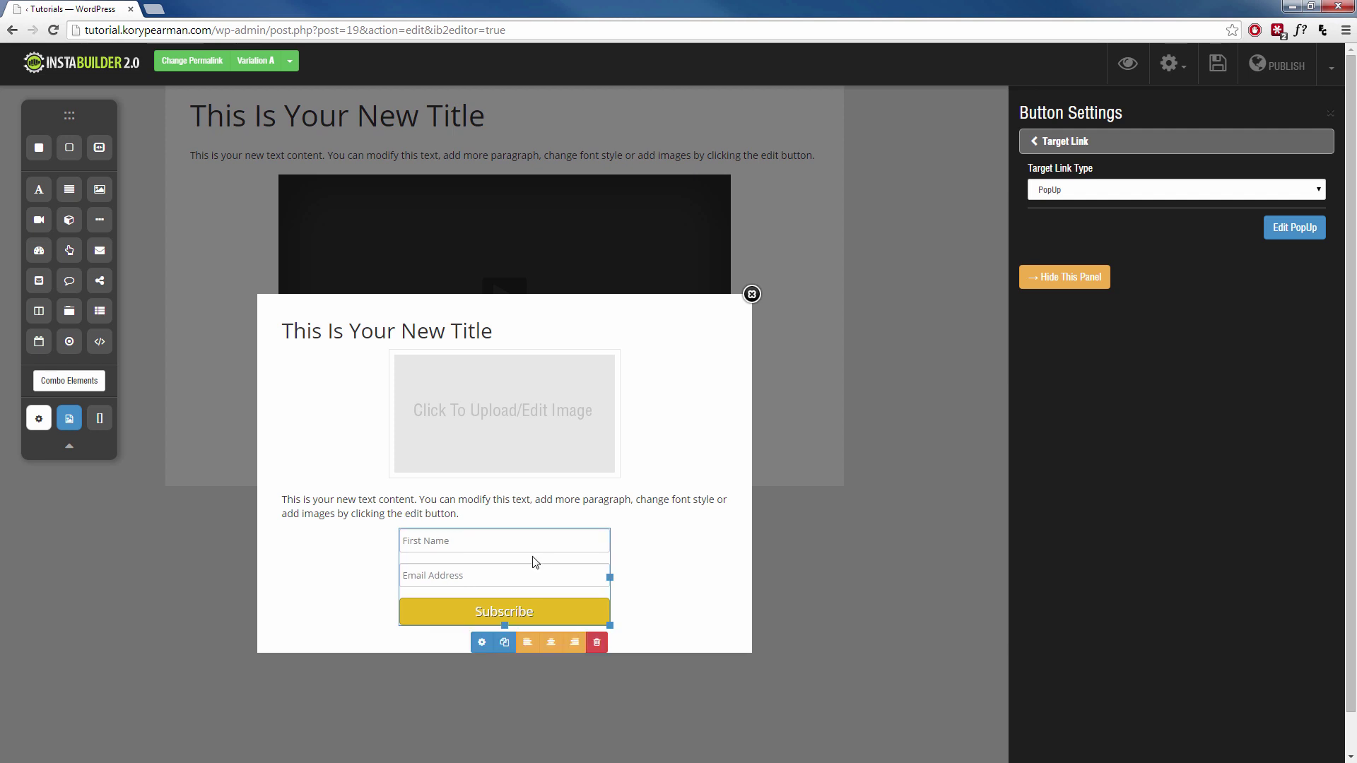
# Open the popup opt-in form's settings and check the form HTML code box
pyautogui.click(481, 643)
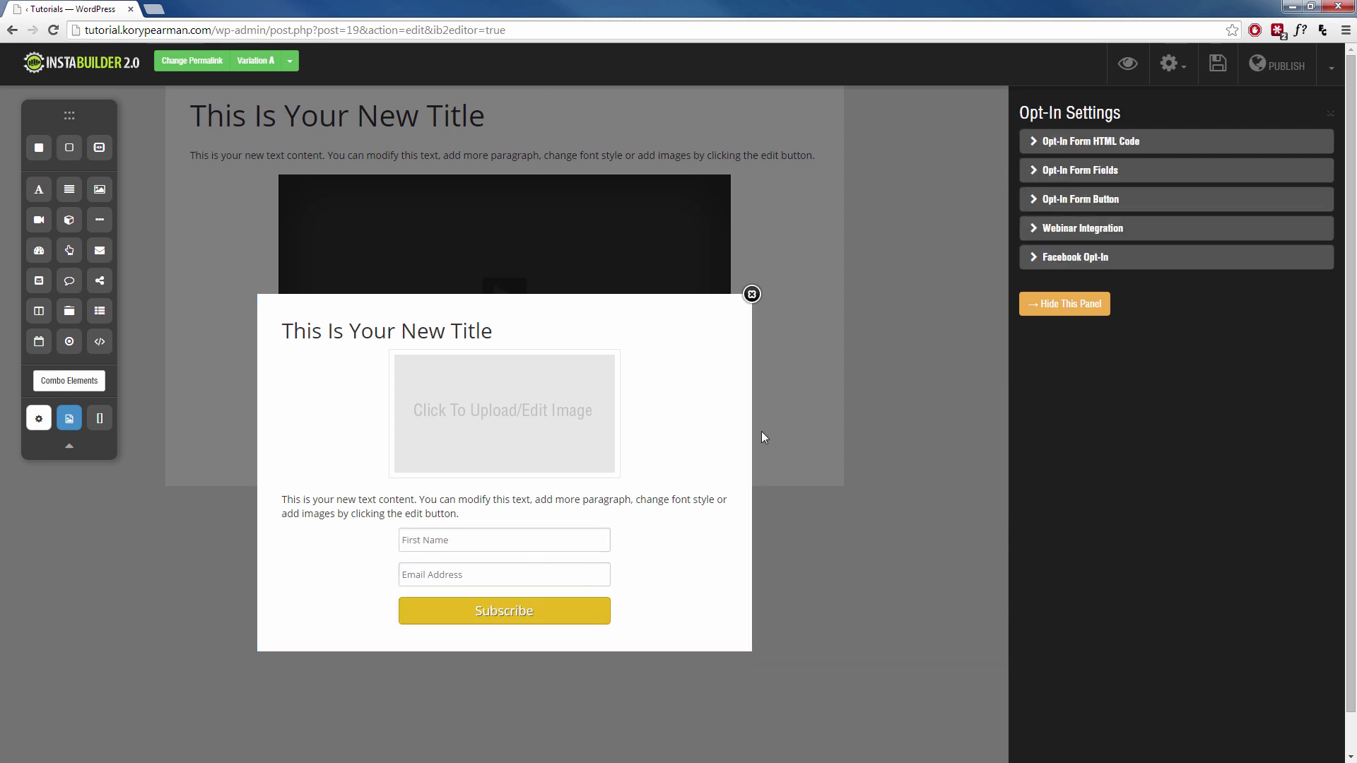
pyautogui.click(1101, 147)
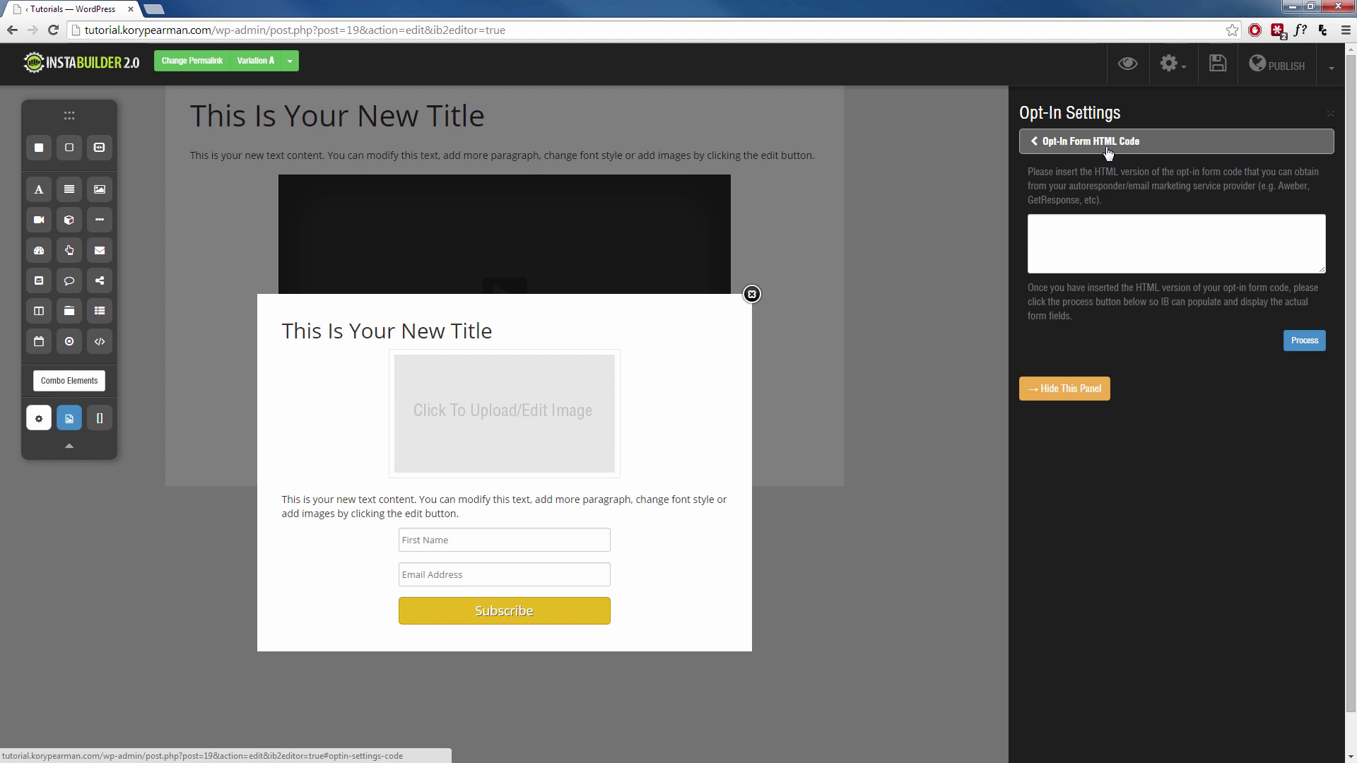
pyautogui.click(1084, 248)
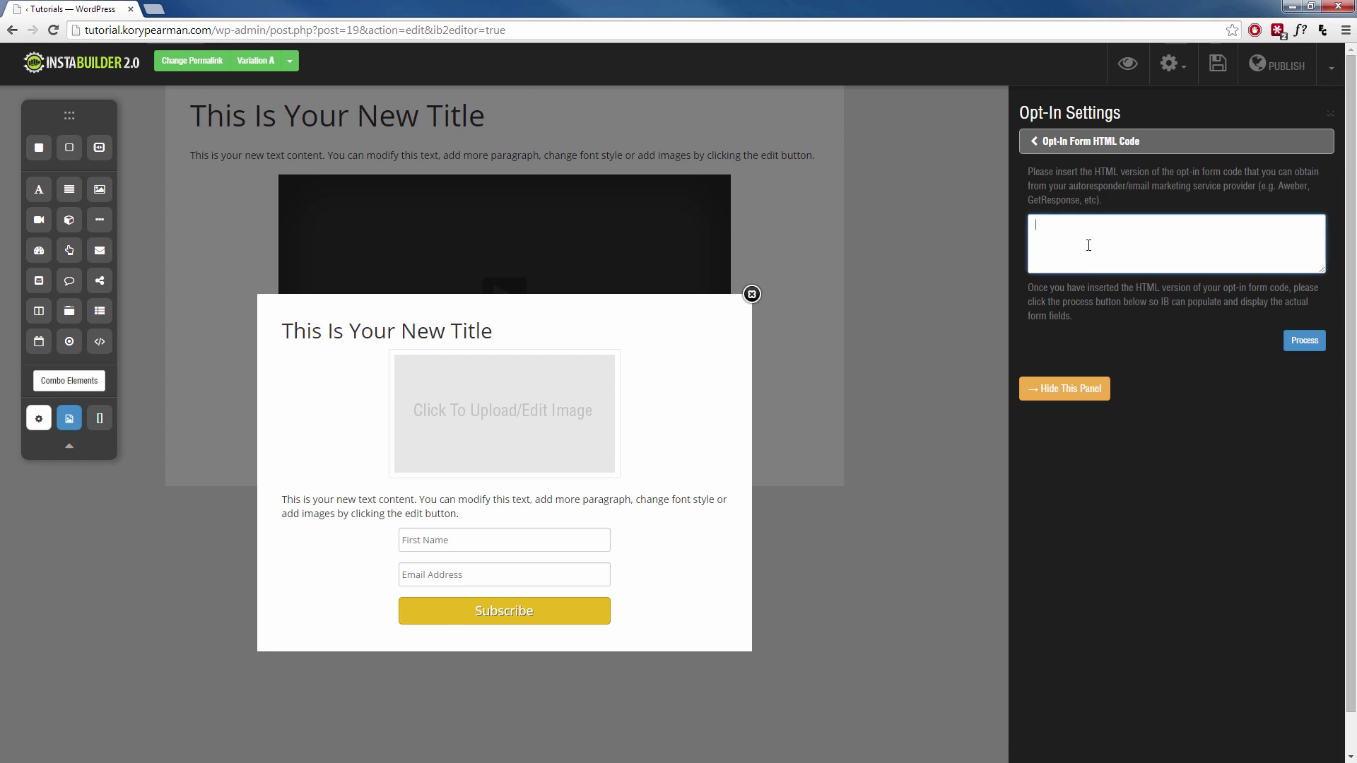
pyautogui.click(949, 460)
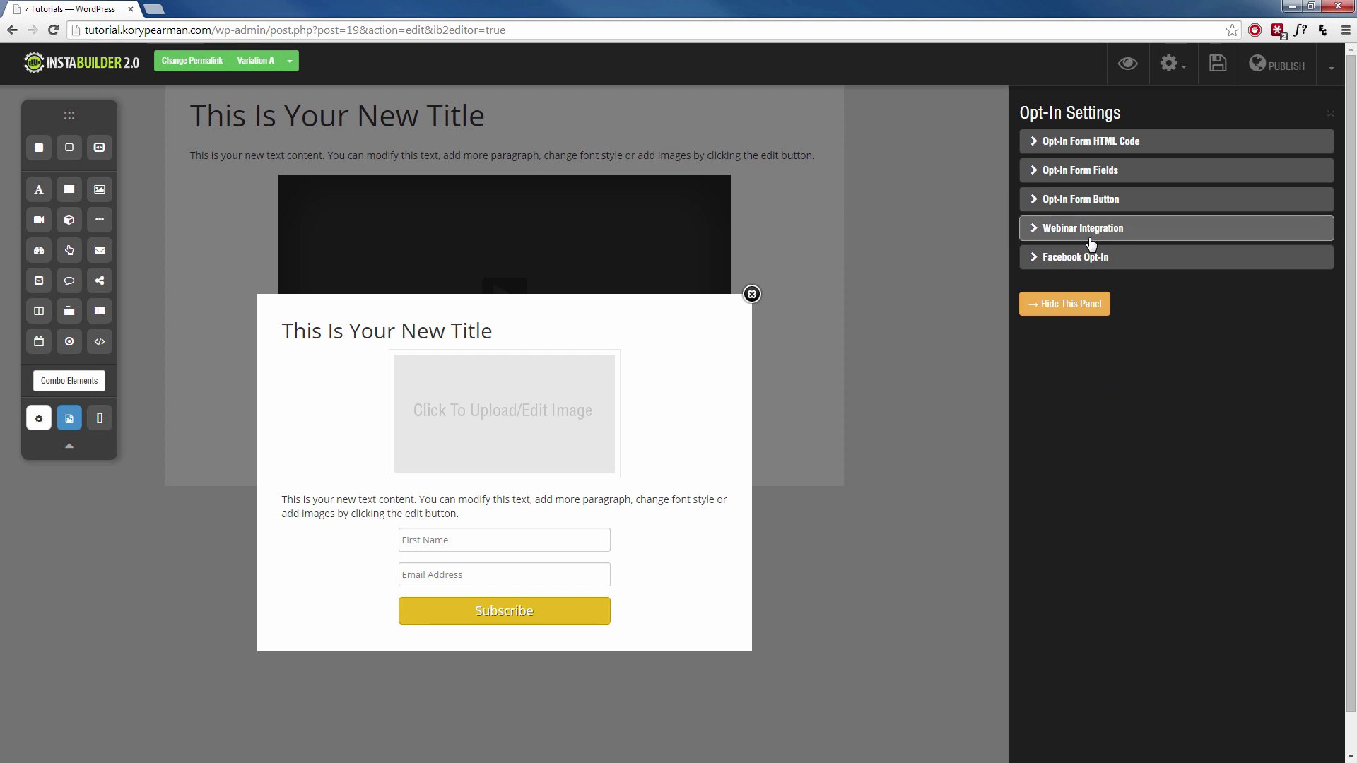
# Hide the First Name field in Opt-In Form Fields, leaving only Email Address
pyautogui.click(1081, 172)
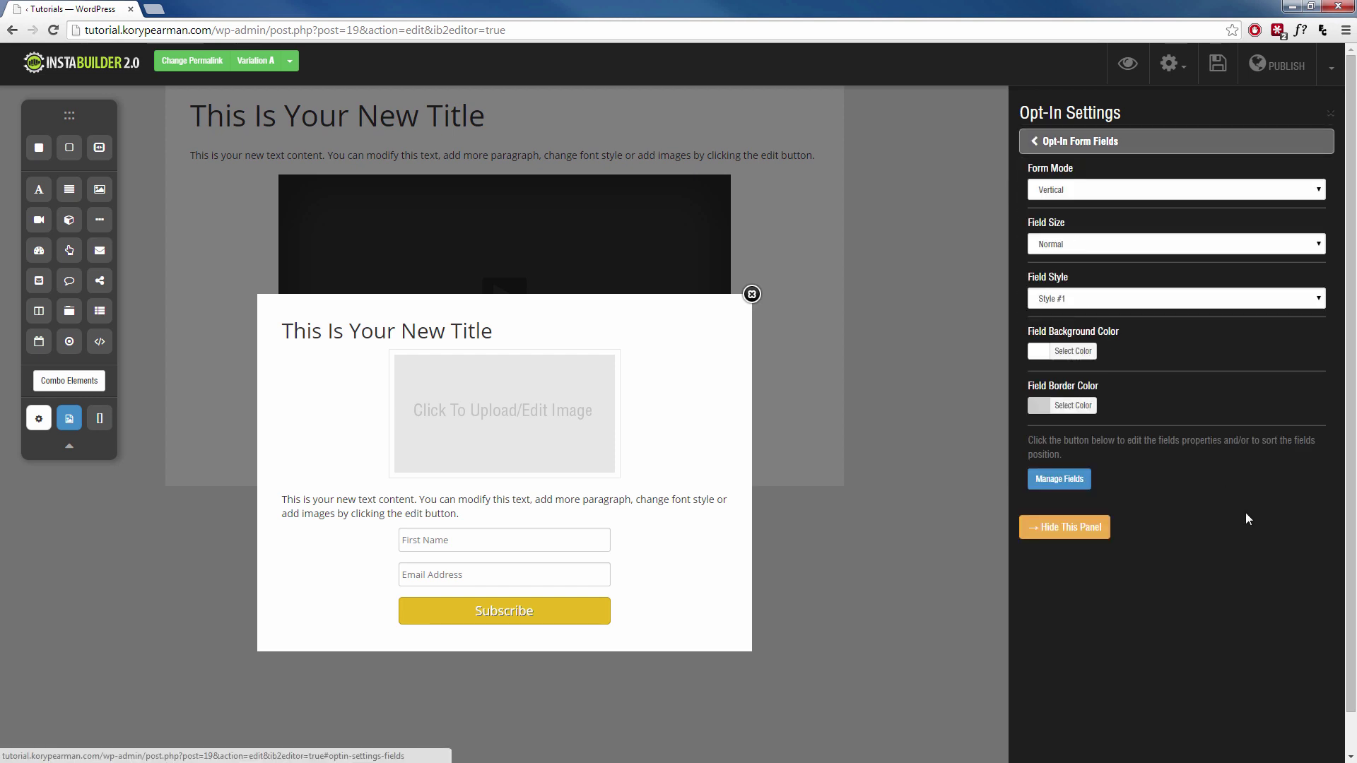
pyautogui.click(1058, 479)
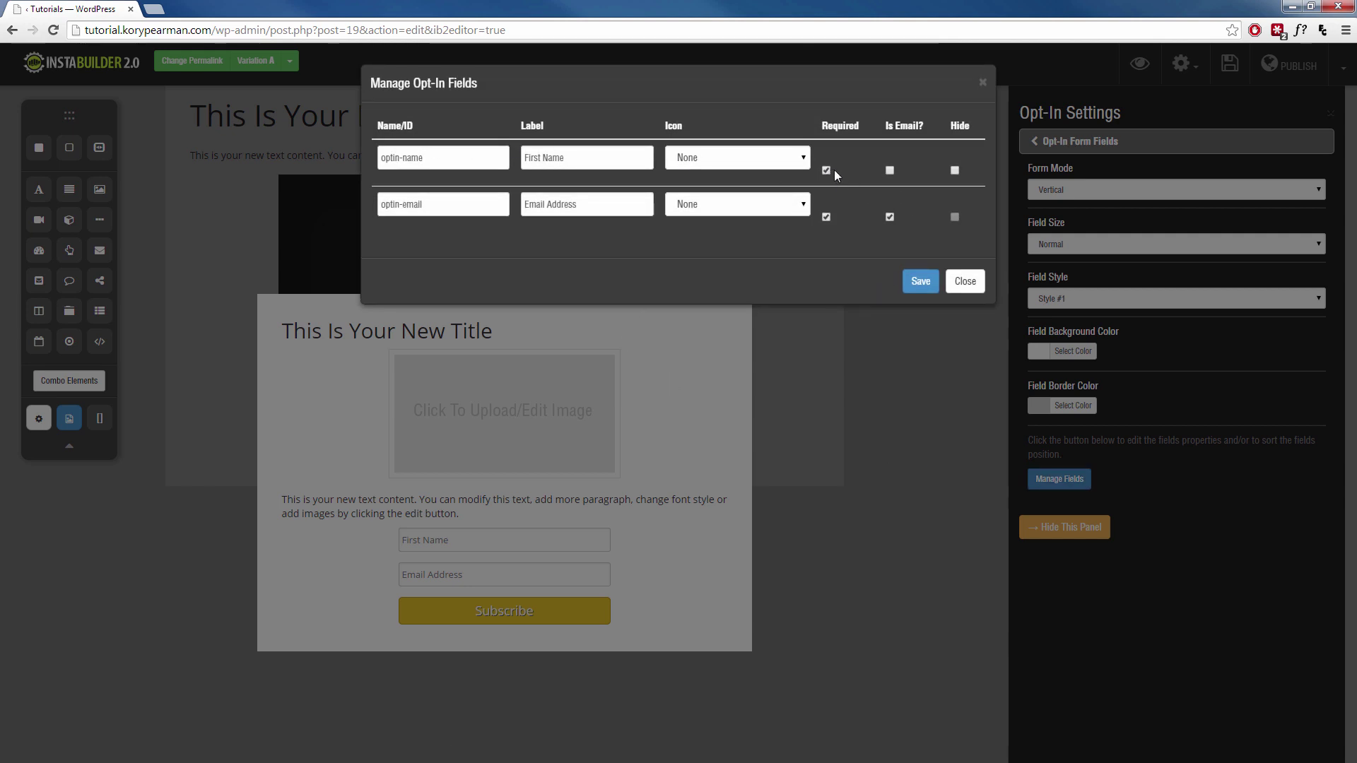
pyautogui.click(954, 170)
pyautogui.click(697, 491)
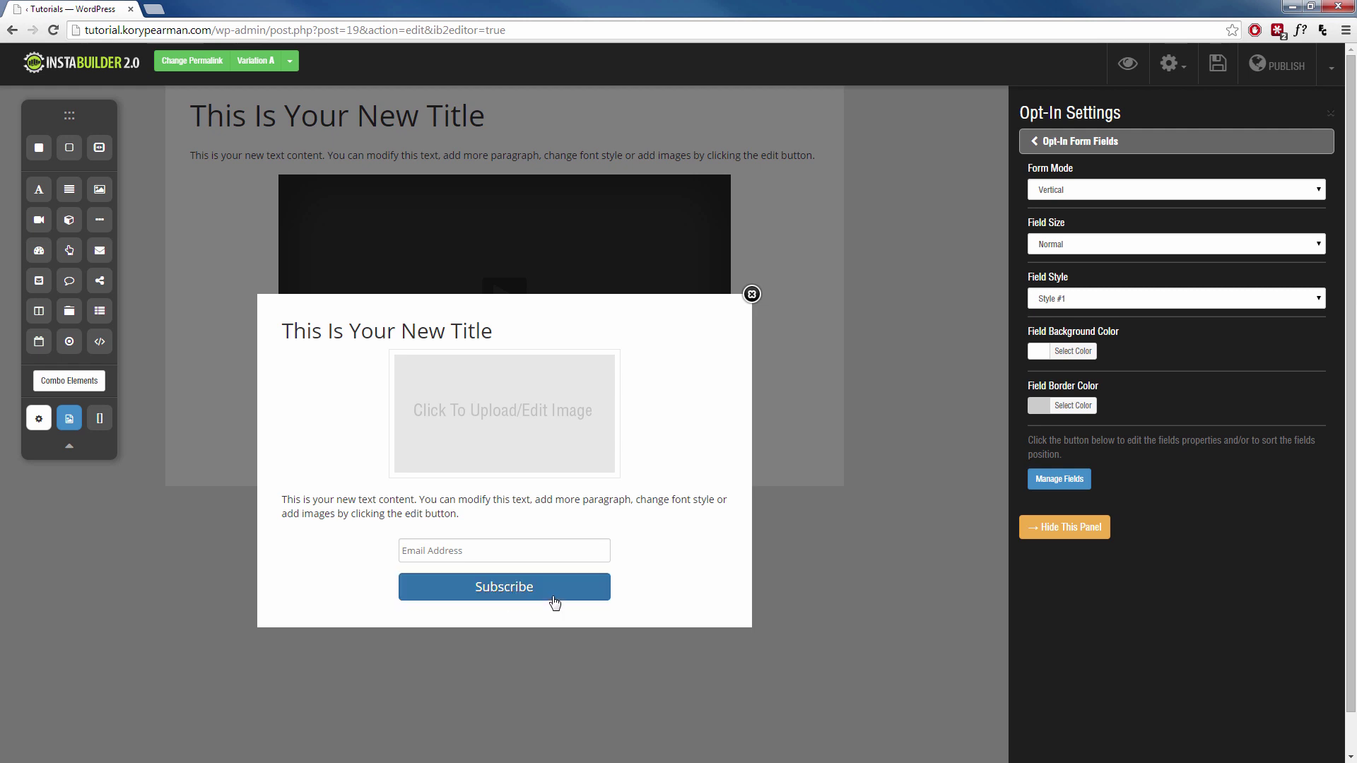
pyautogui.click(1074, 140)
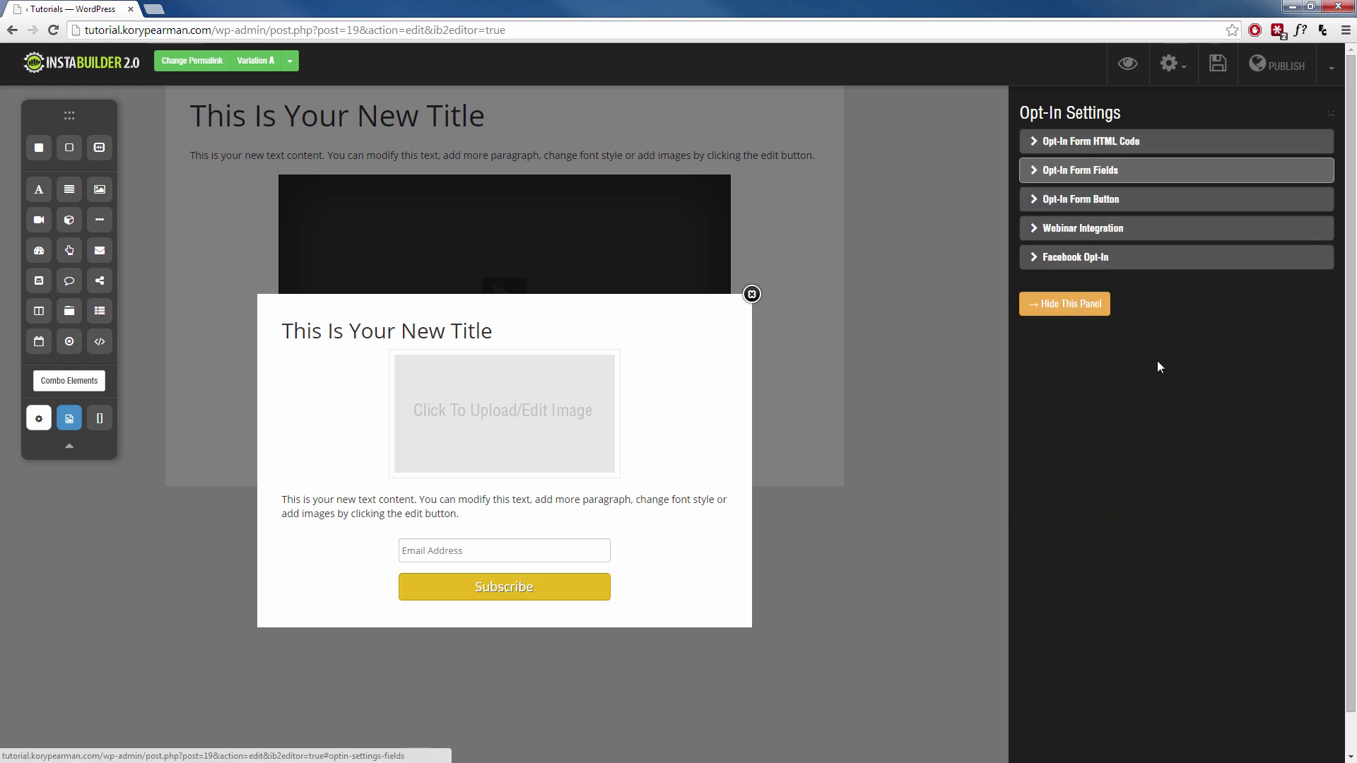
# Change the opt-in form button's type to Image Button
pyautogui.click(1088, 205)
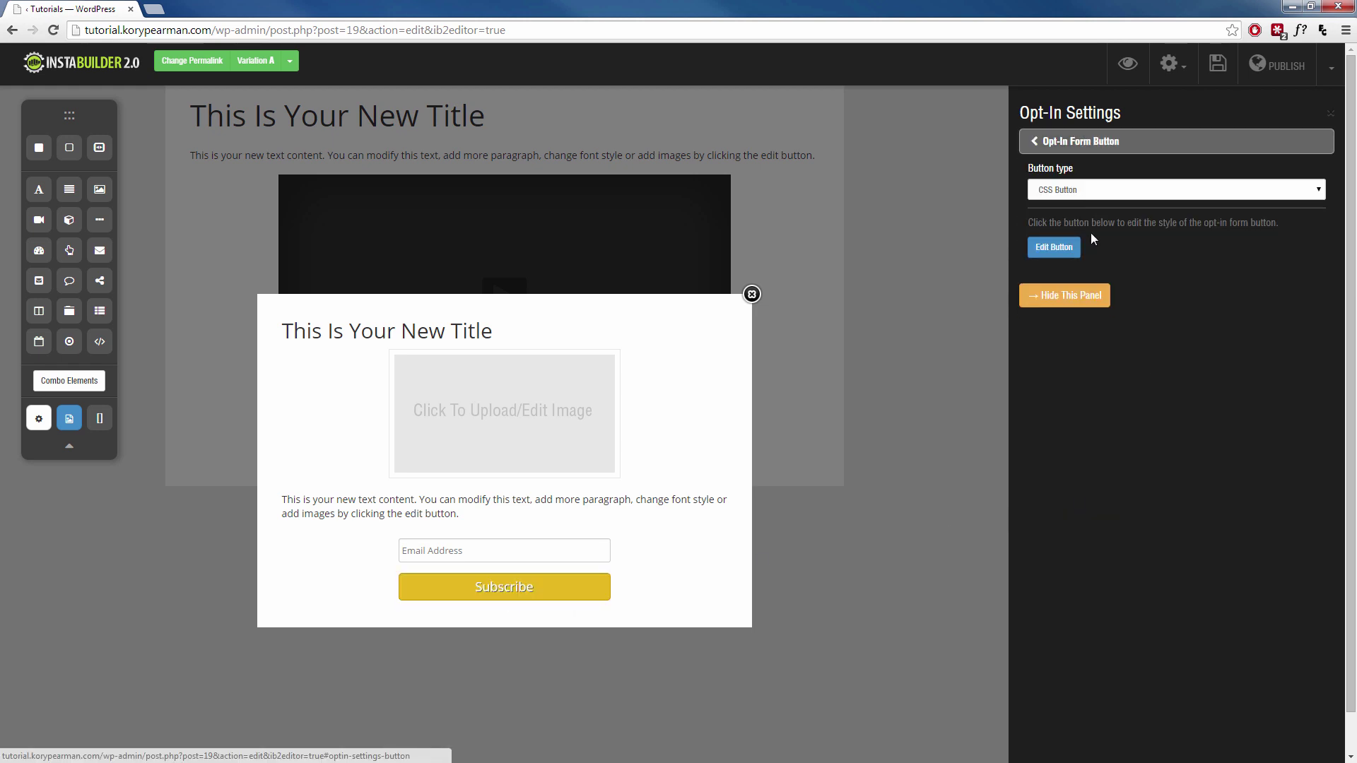
pyautogui.click(1056, 248)
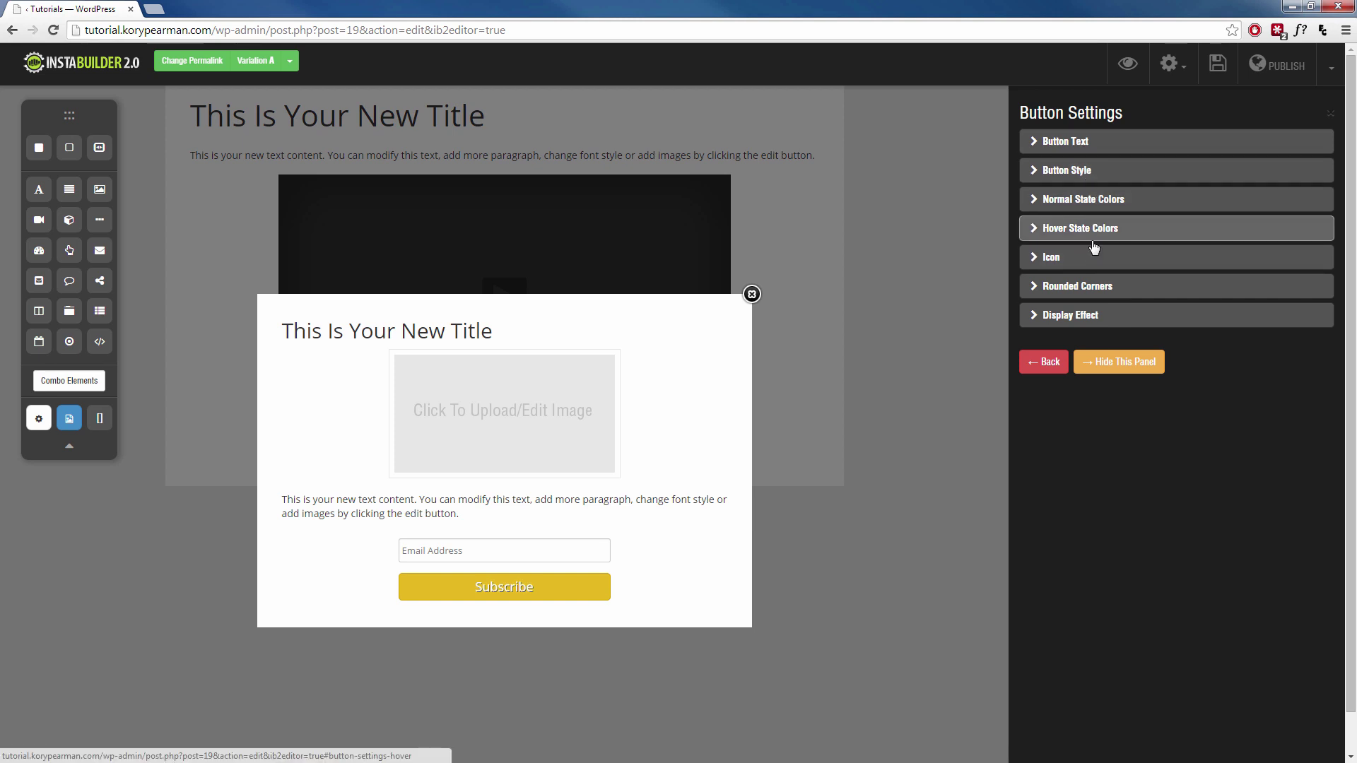
pyautogui.click(1049, 363)
pyautogui.click(1131, 191)
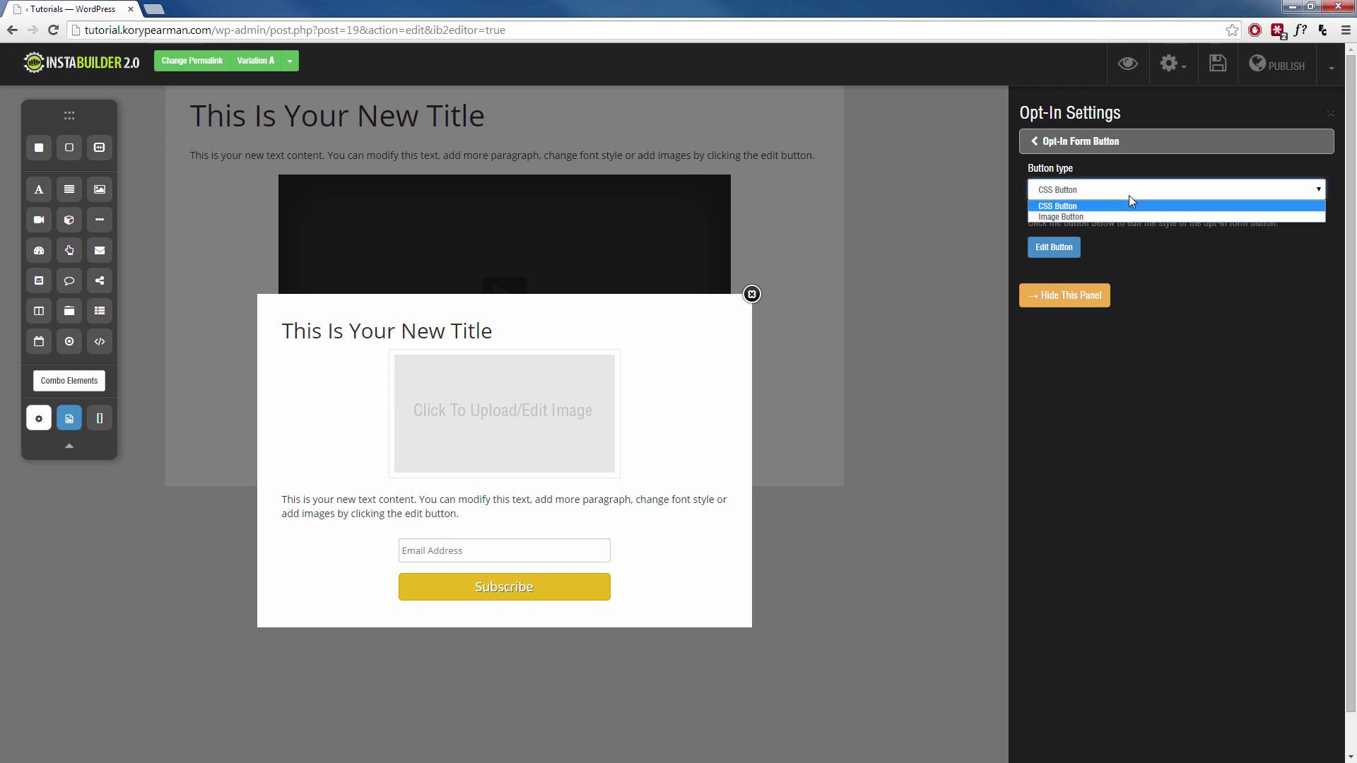
pyautogui.click(1099, 215)
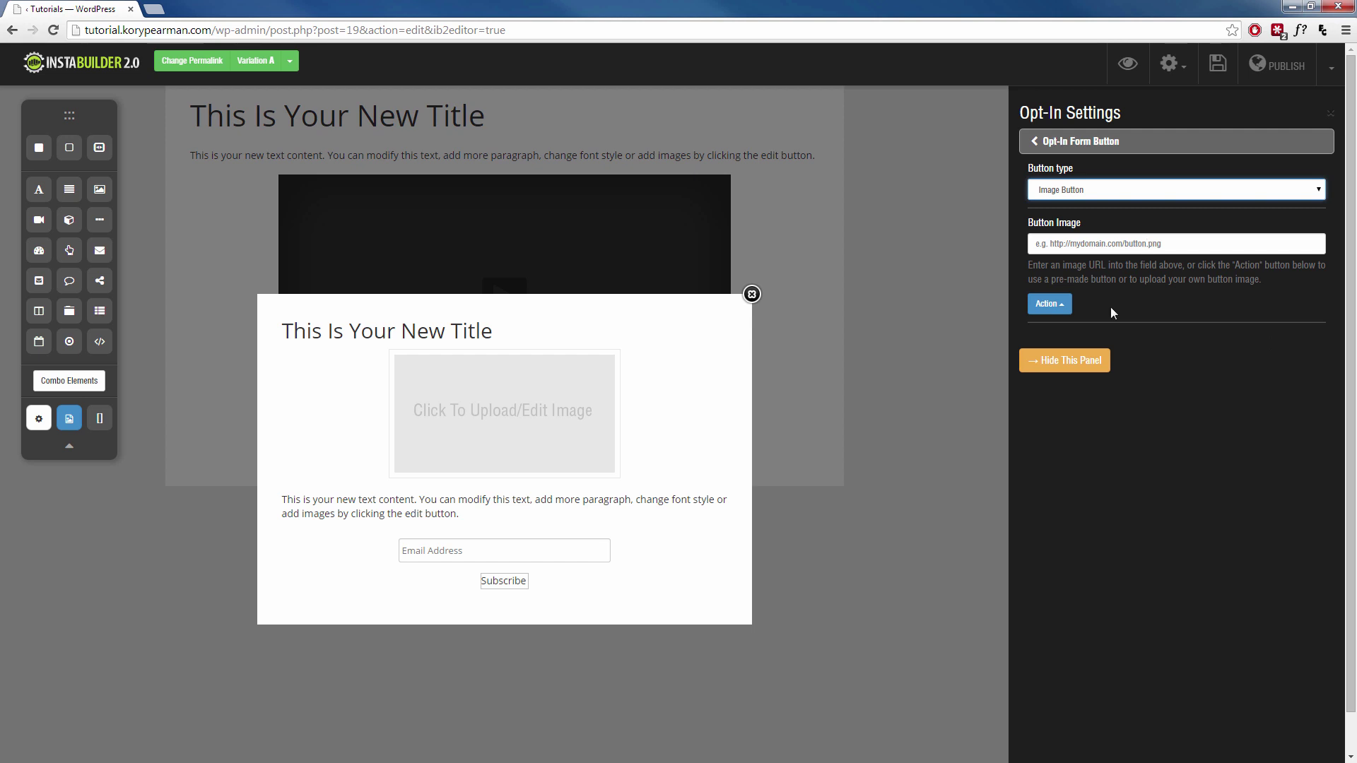
# Use the yellow Get Instant Access pre-made image as the form button
pyautogui.click(1047, 304)
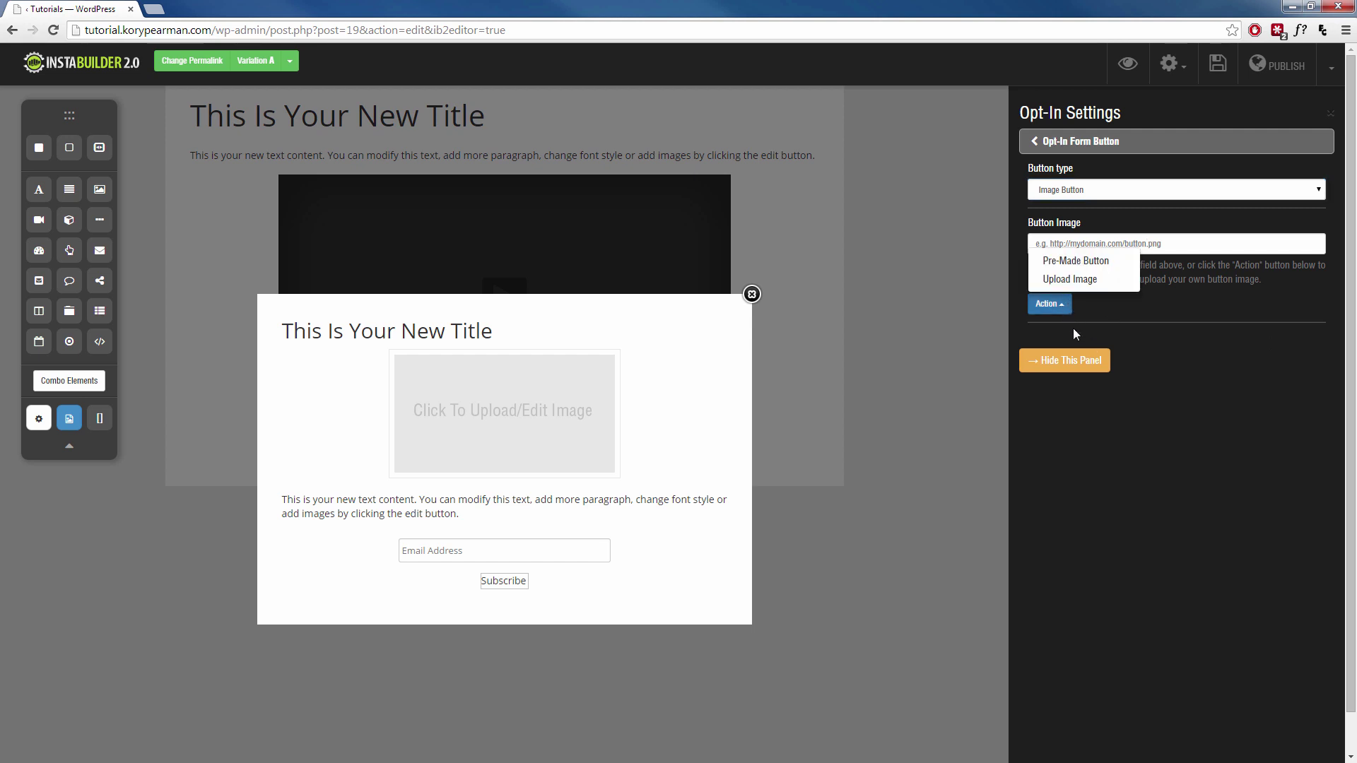
pyautogui.click(1075, 260)
pyautogui.scroll(-3, 1200, 318)
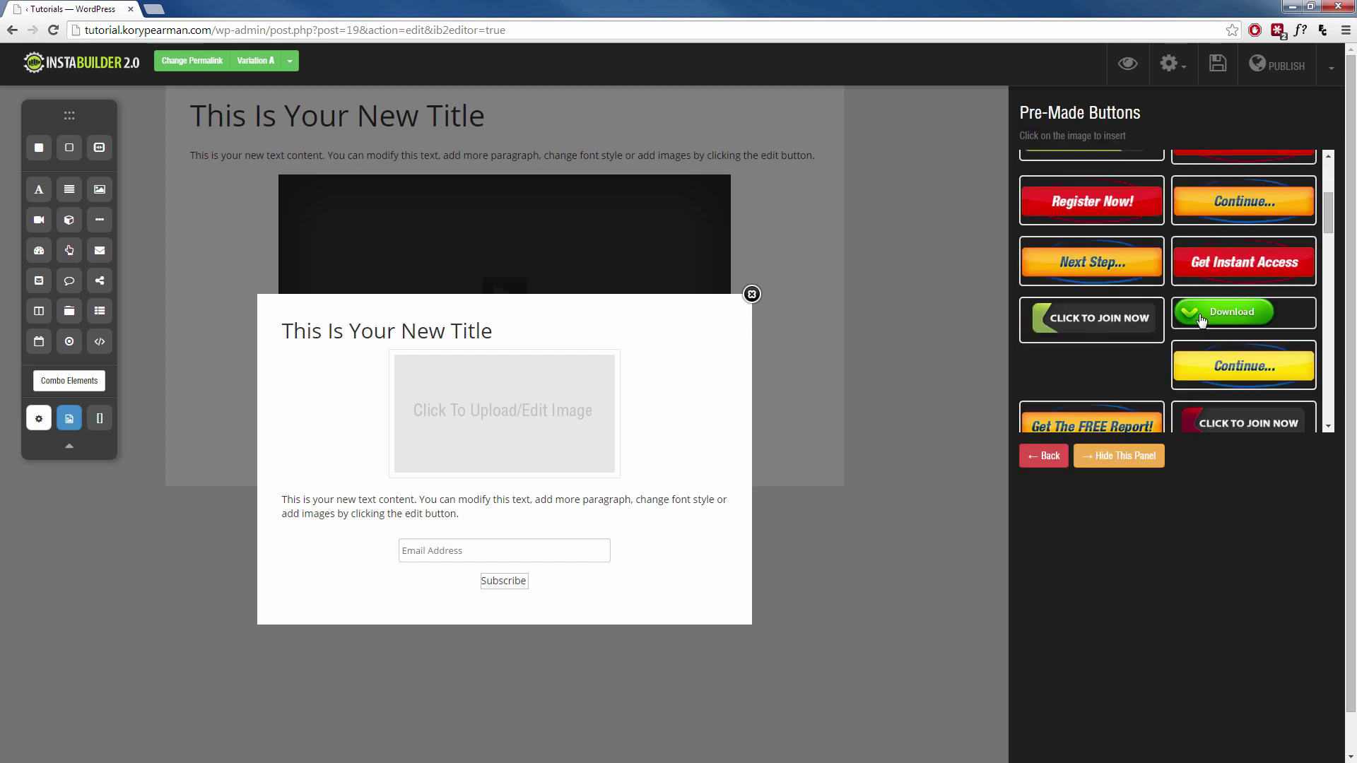
pyautogui.scroll(-10, 1199, 318)
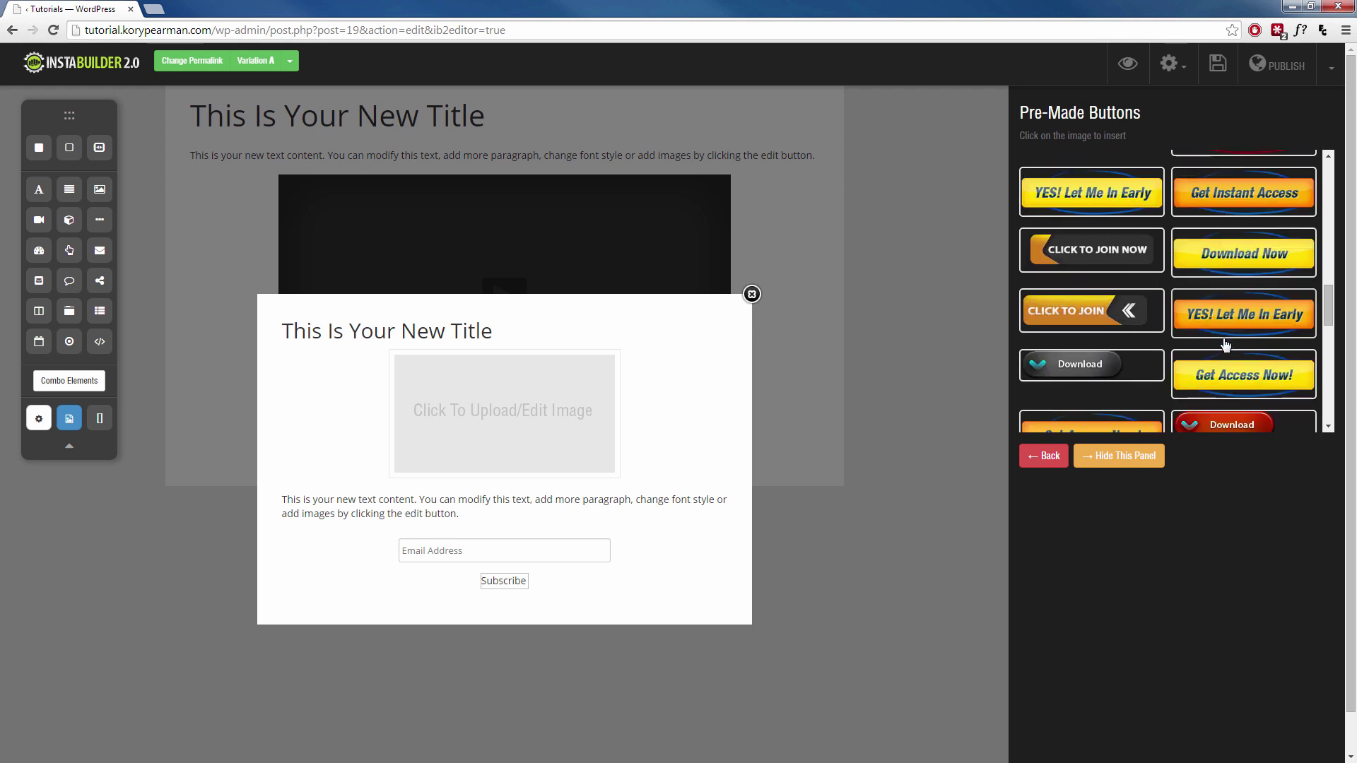
pyautogui.scroll(-6, 1226, 344)
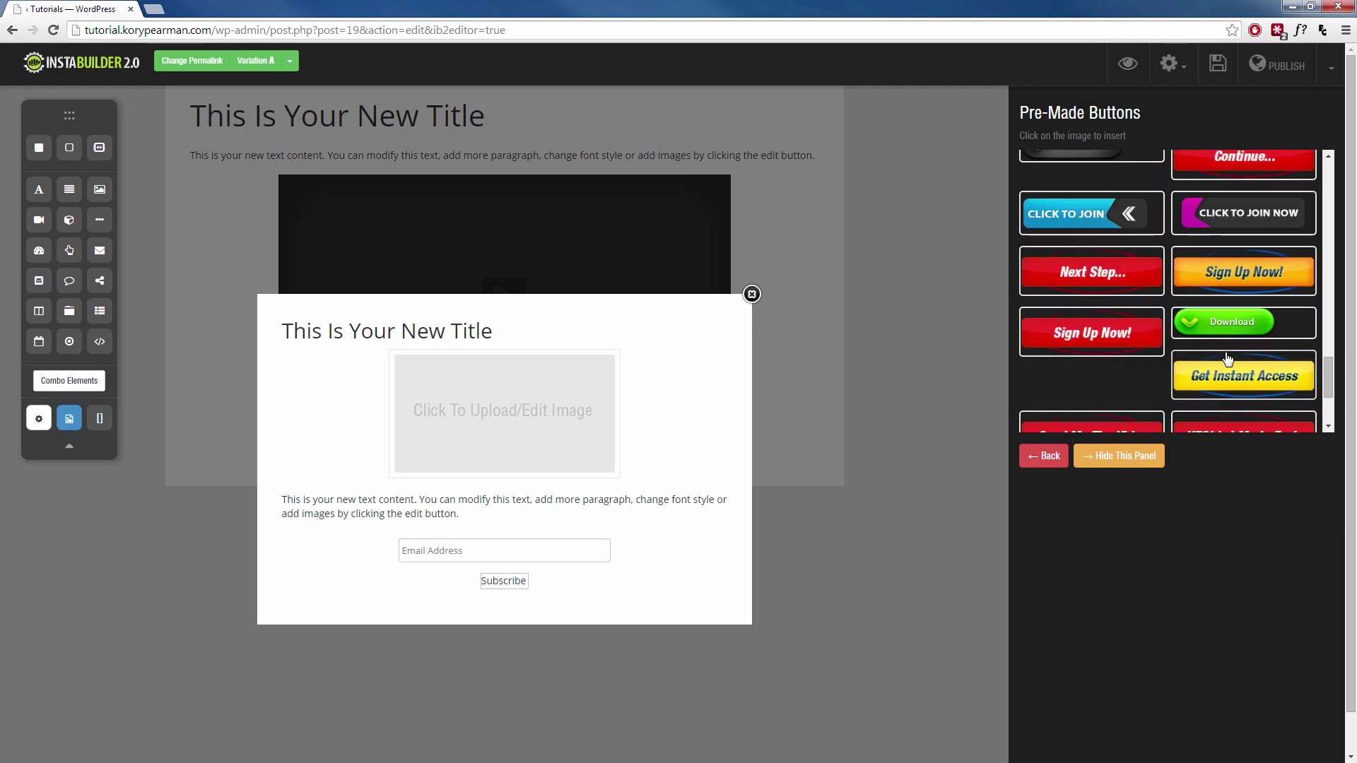
pyautogui.scroll(-2, 1228, 359)
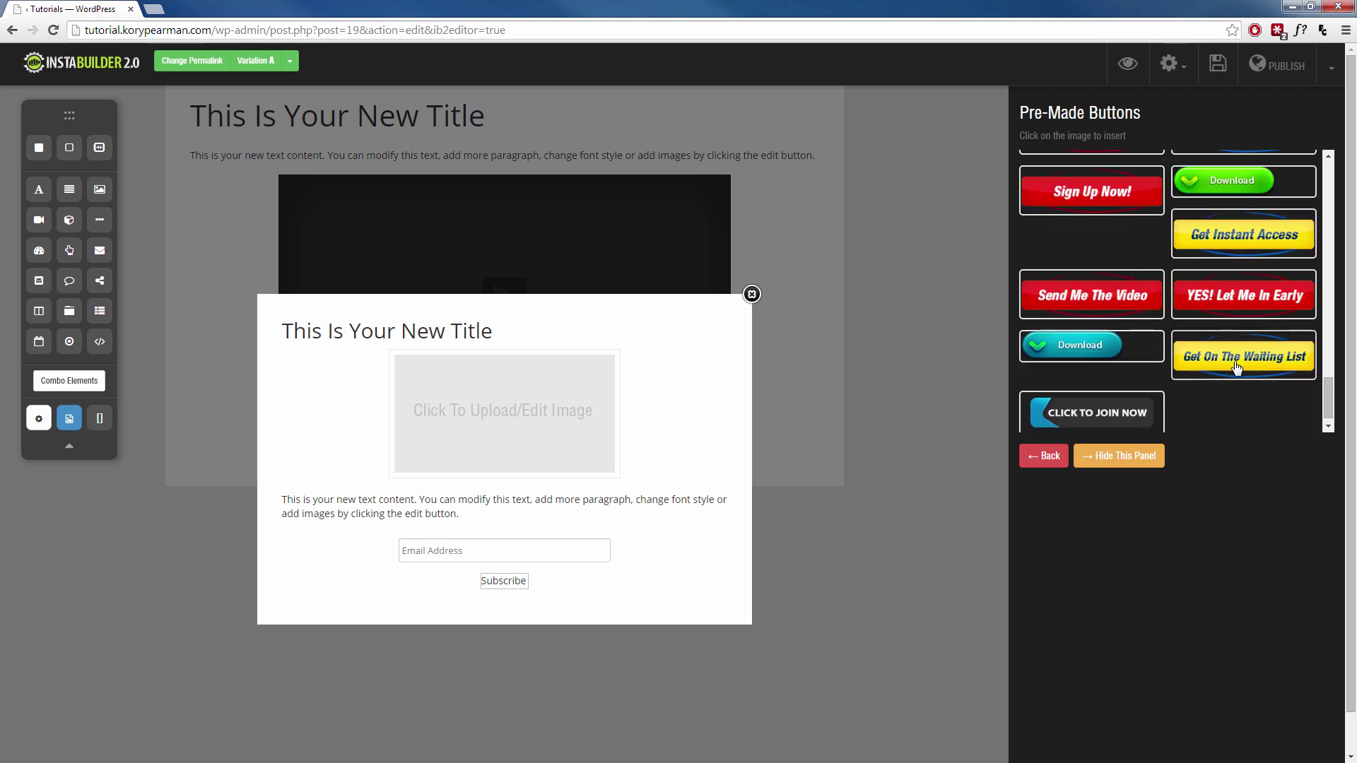
pyautogui.click(1228, 244)
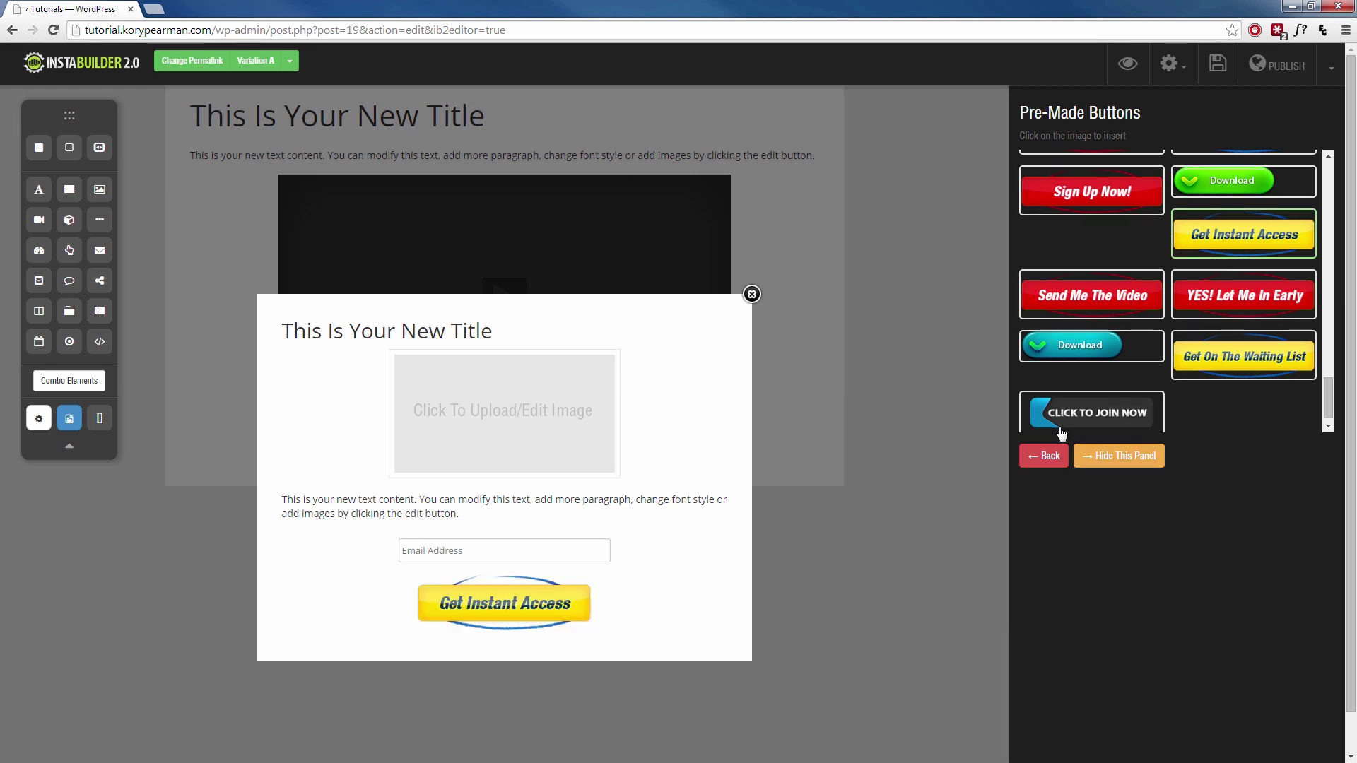
pyautogui.click(1102, 456)
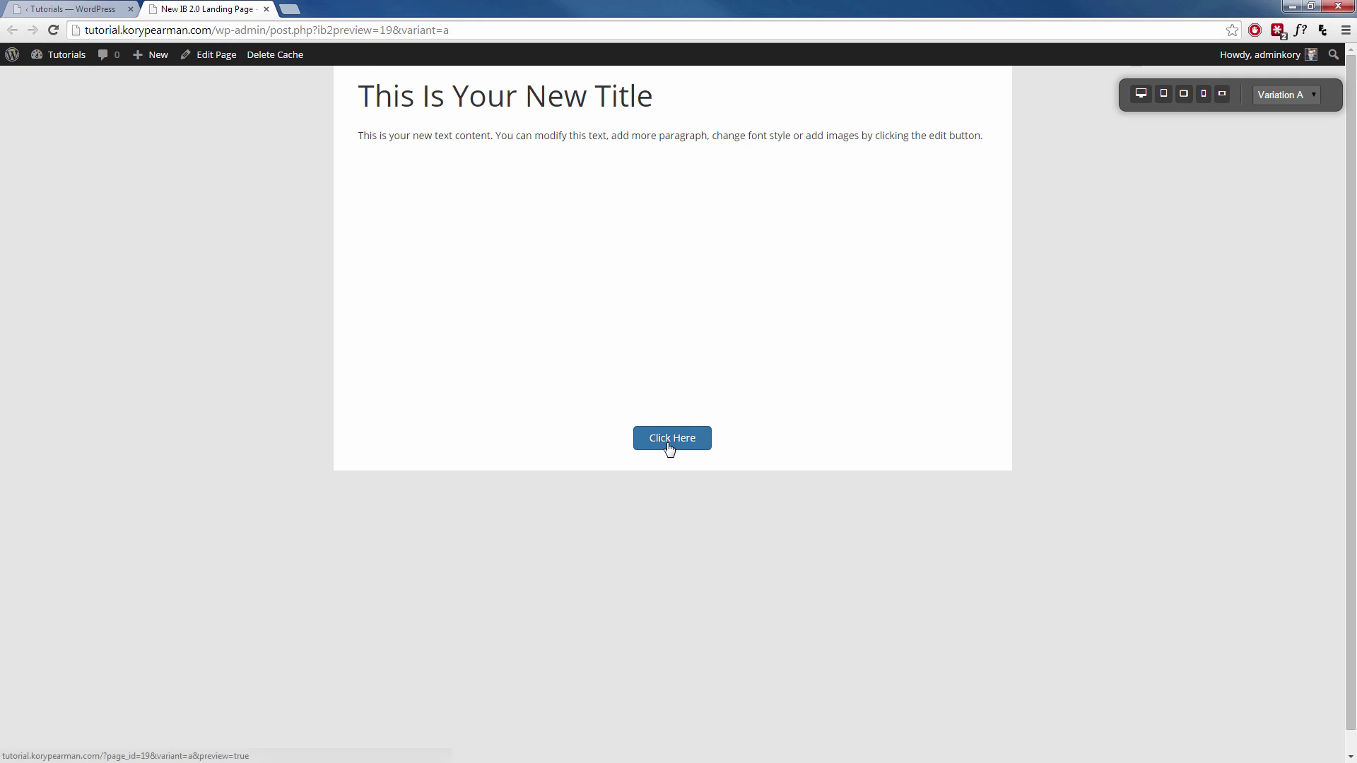
# In the preview, open the popup via Click Here and submit it with no email
pyautogui.click(666, 446)
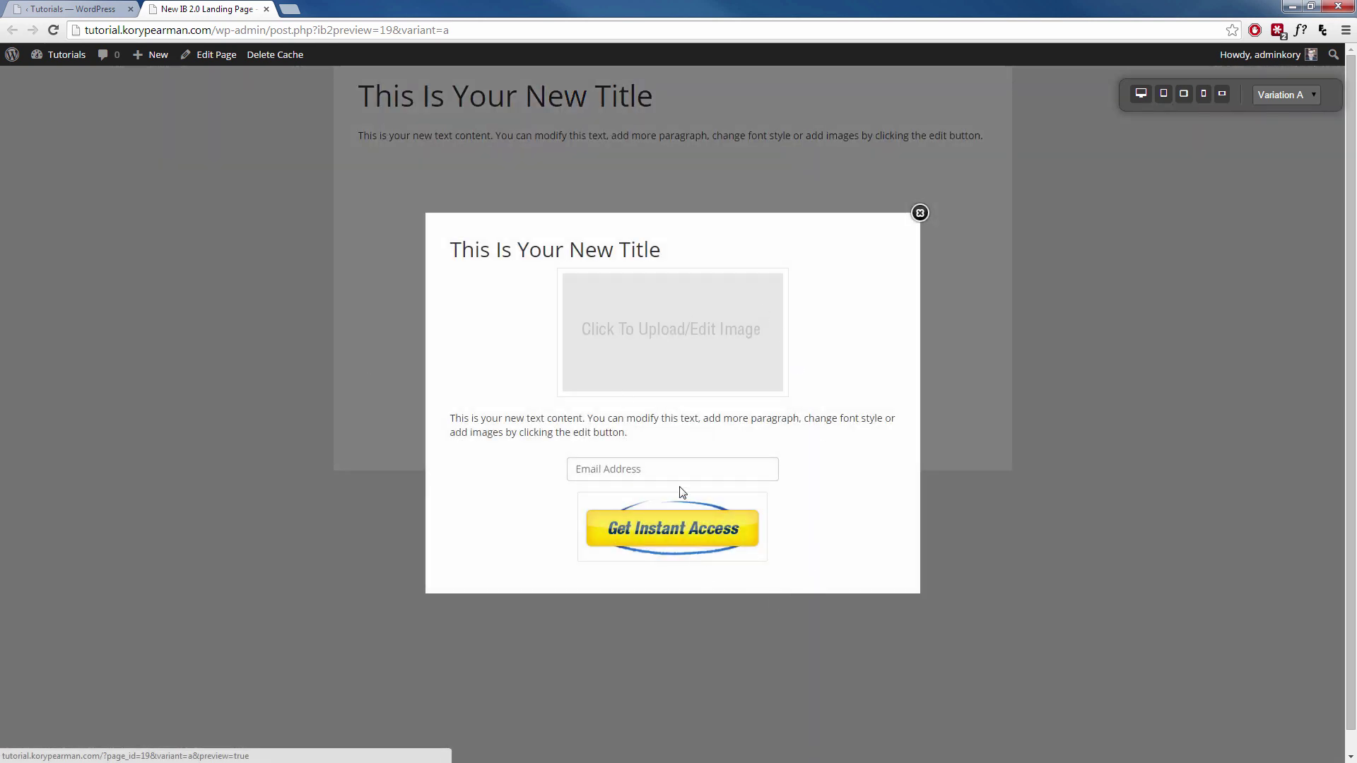
pyautogui.click(663, 478)
pyautogui.click(844, 509)
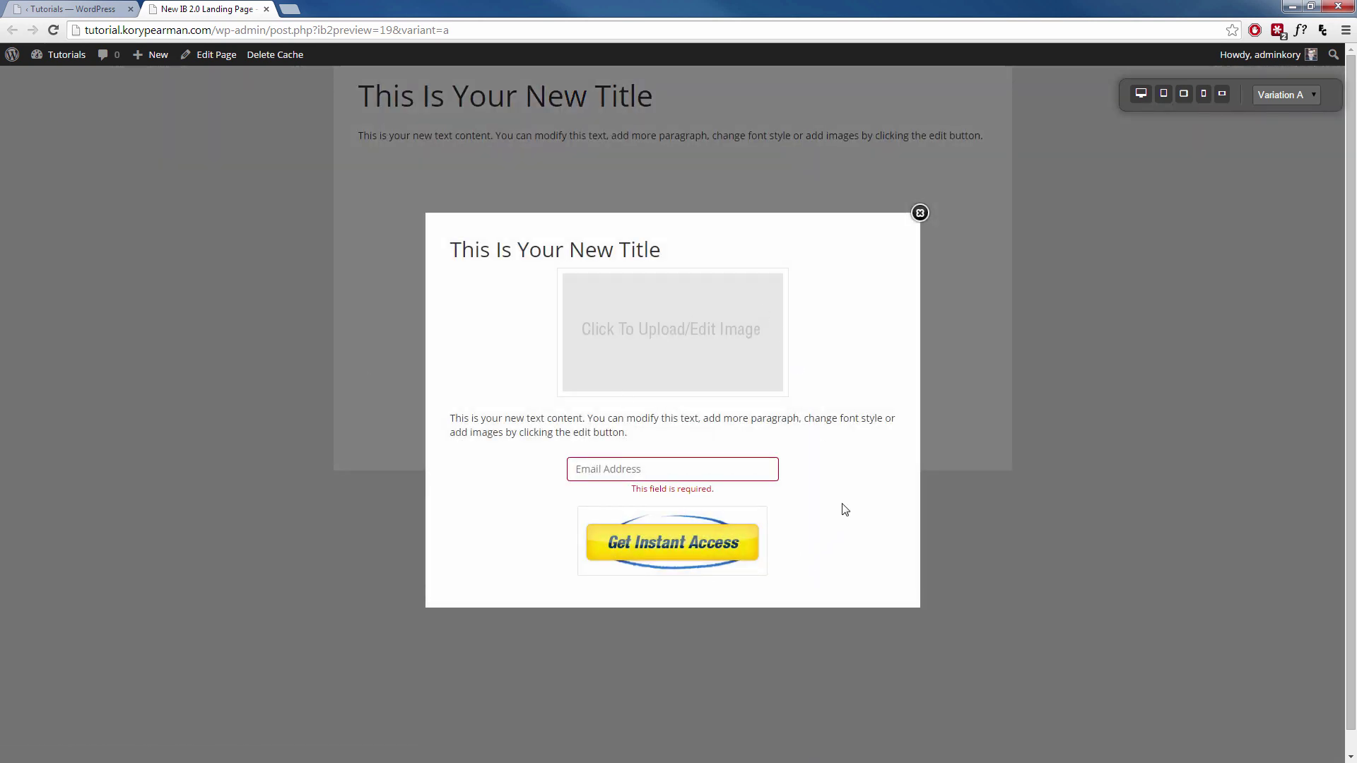